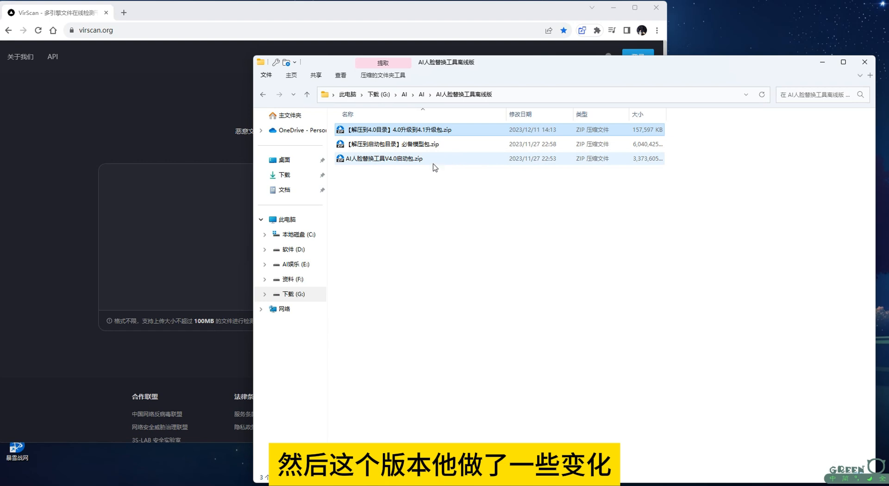
Review the launcher, model and 4.0-to-4.1 upgrade ZIP packages in AI人脸替换工具离线版, plus the SwapFace folder
click(416, 161)
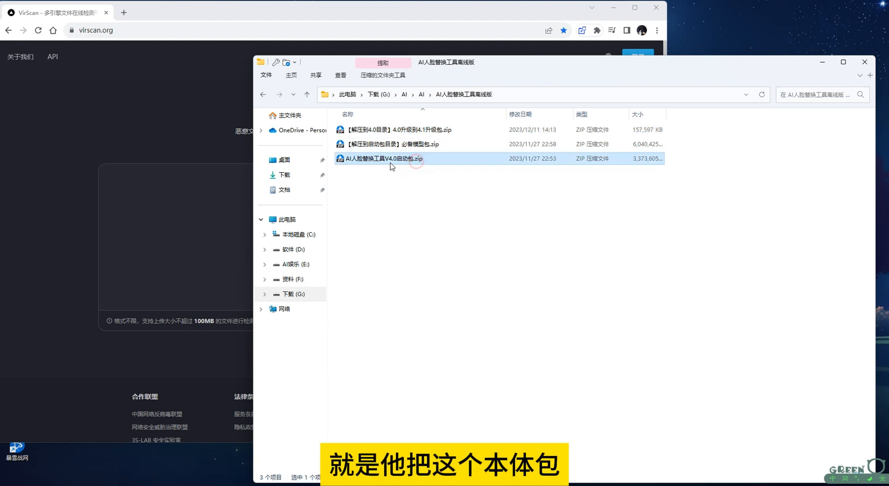
click(419, 145)
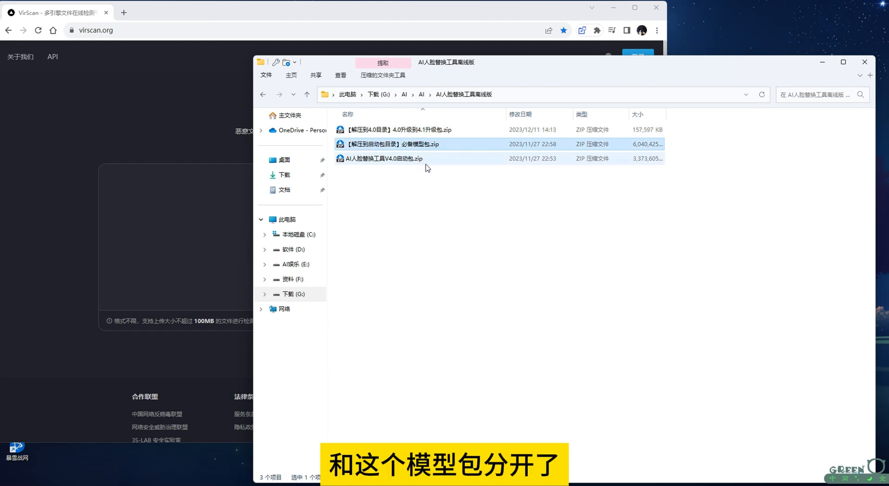
drag(437, 176, 403, 145)
click(409, 179)
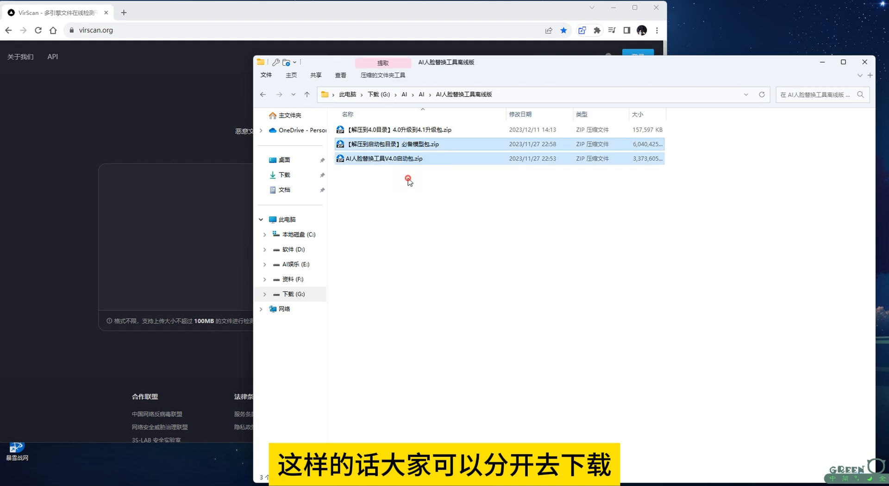
click(402, 159)
click(425, 144)
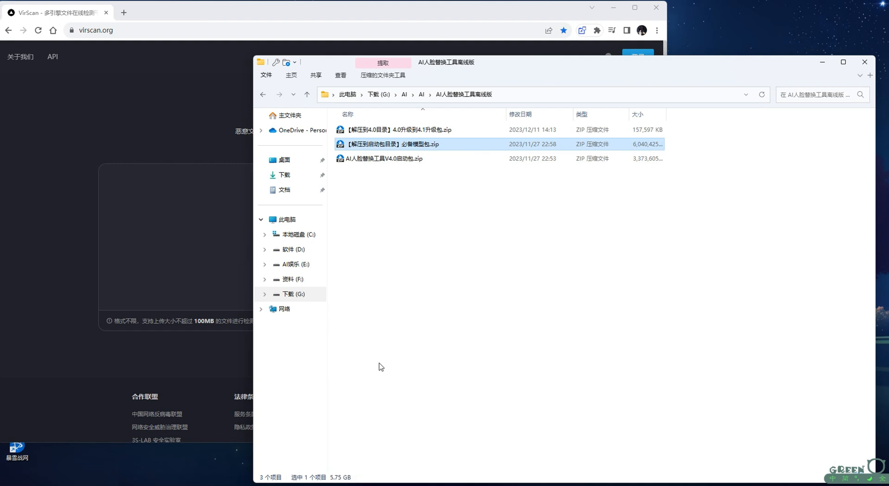
drag(420, 178, 398, 147)
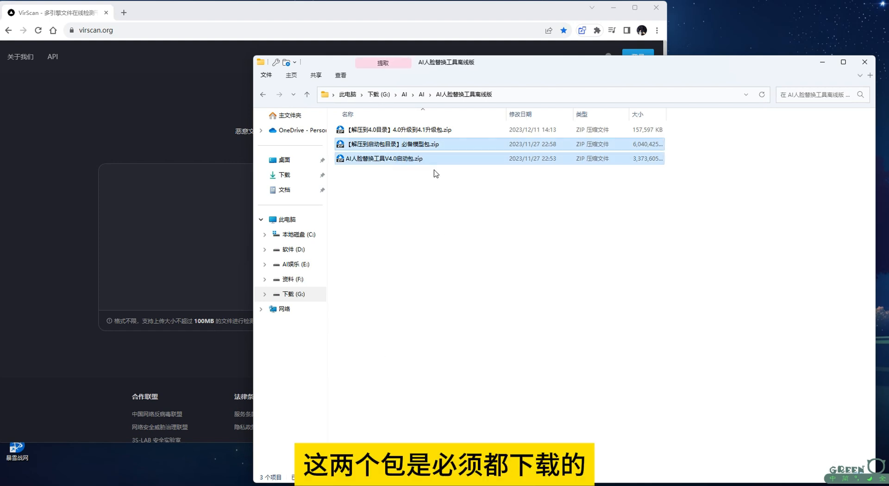
click(435, 130)
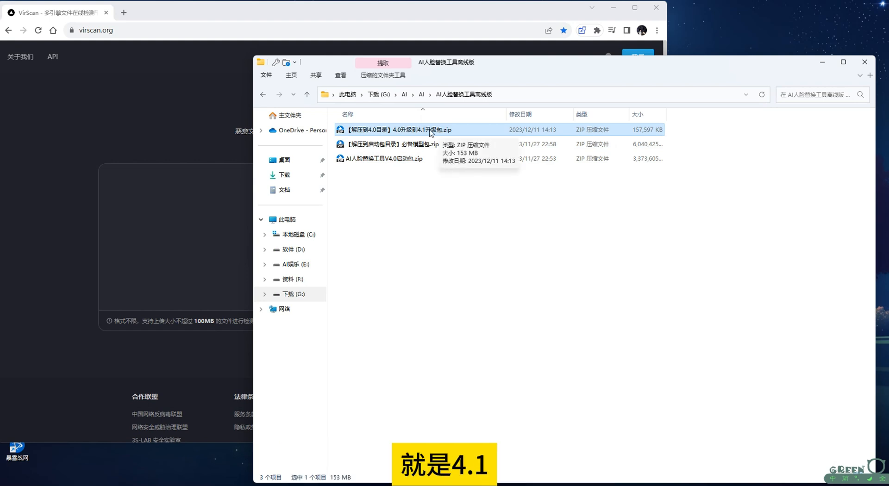
key(ctrl+a)
click(462, 203)
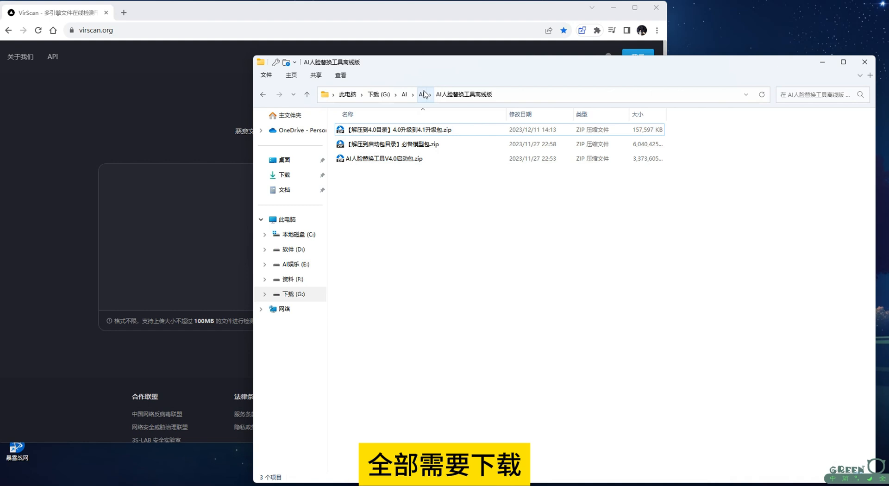
click(423, 94)
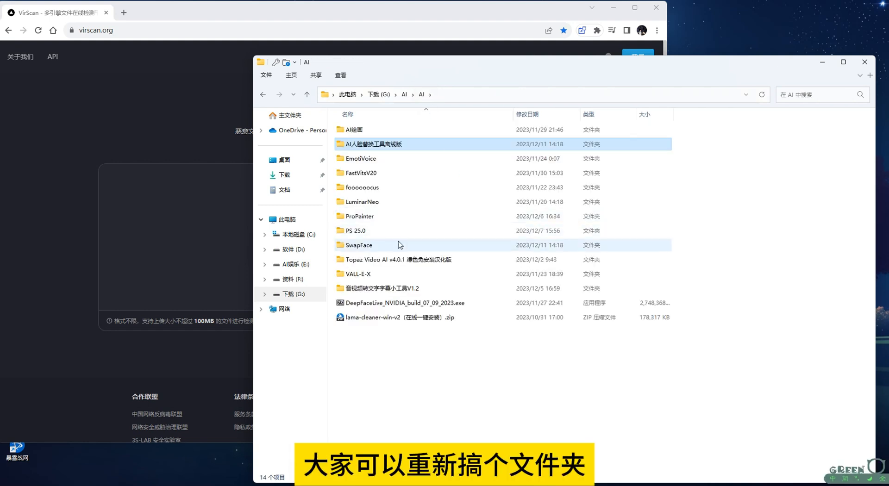
double_click(399, 244)
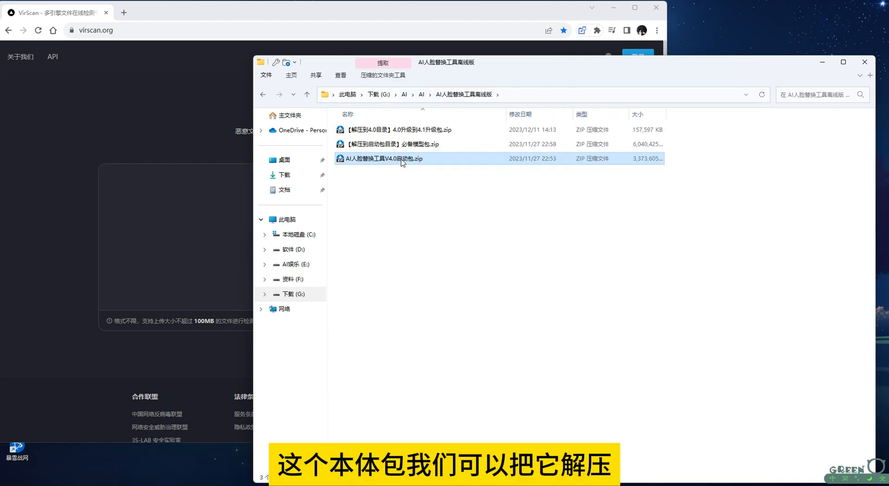
Extract AI人脸替换工具V4.0启动包.zip into a folder of the same name
right_click(402, 161)
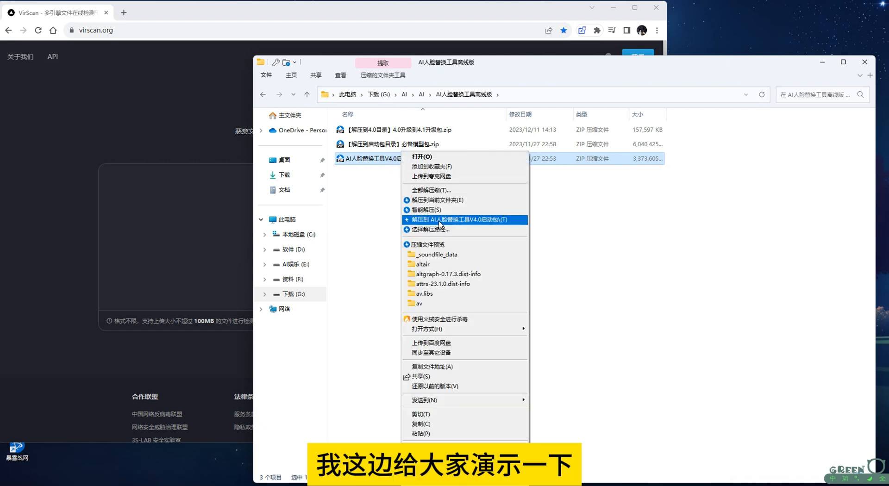
click(439, 220)
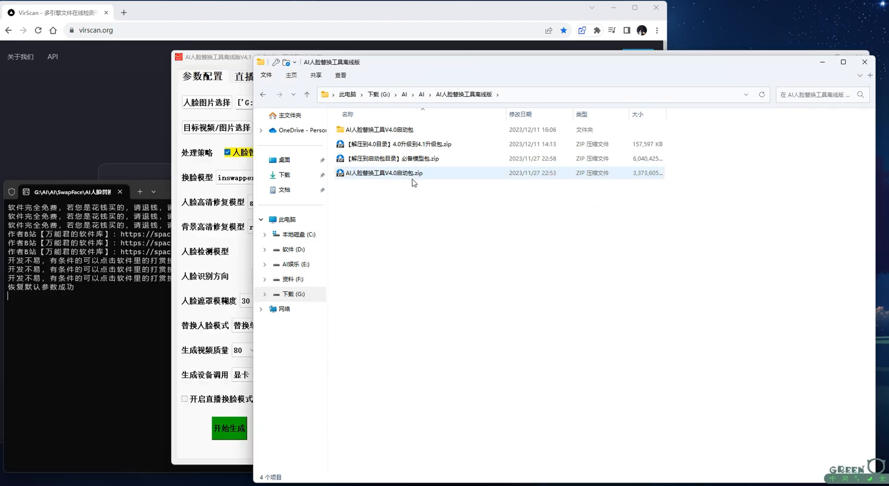
click(400, 132)
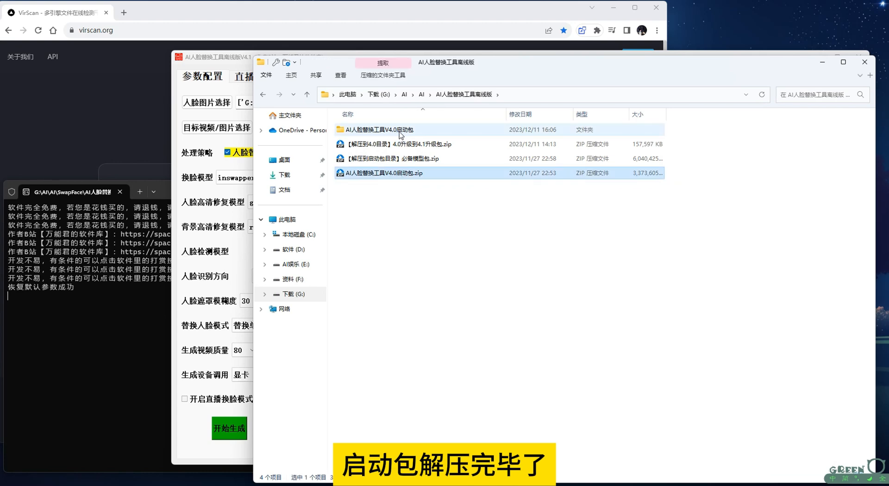
Move the upgrade and required-model ZIP packages into the extracted AI人脸替换工具V4.0启动包 folder and locate them there
drag(698, 159, 382, 133)
double_click(380, 130)
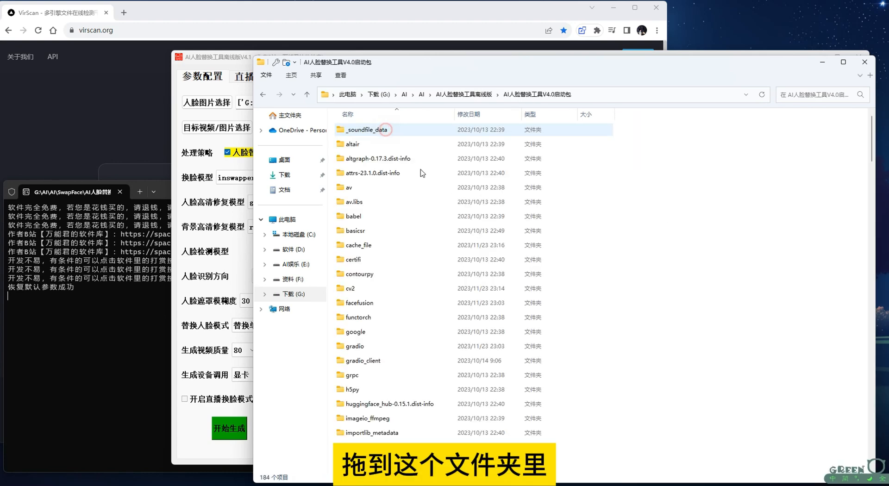
scroll(678, 346, down, 20)
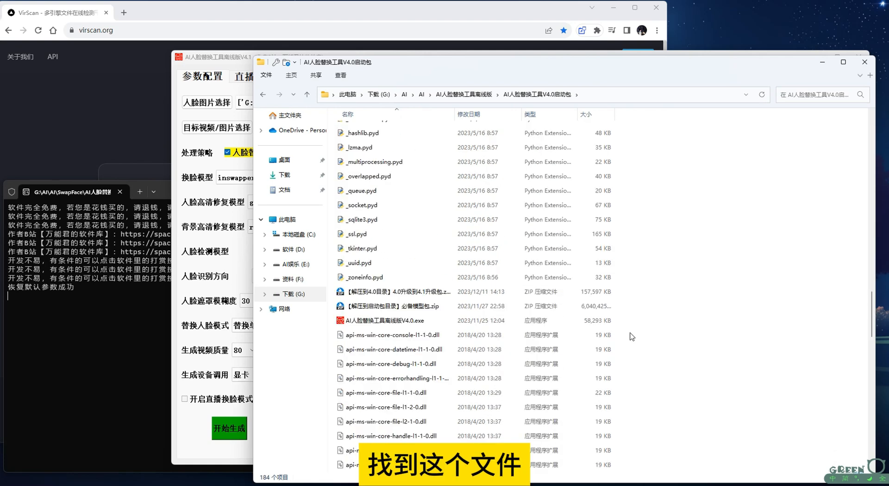
Extract both ZIP packages into the current folder, overwriting all duplicate files, and stop the extraction during the model package
drag(645, 313, 412, 289)
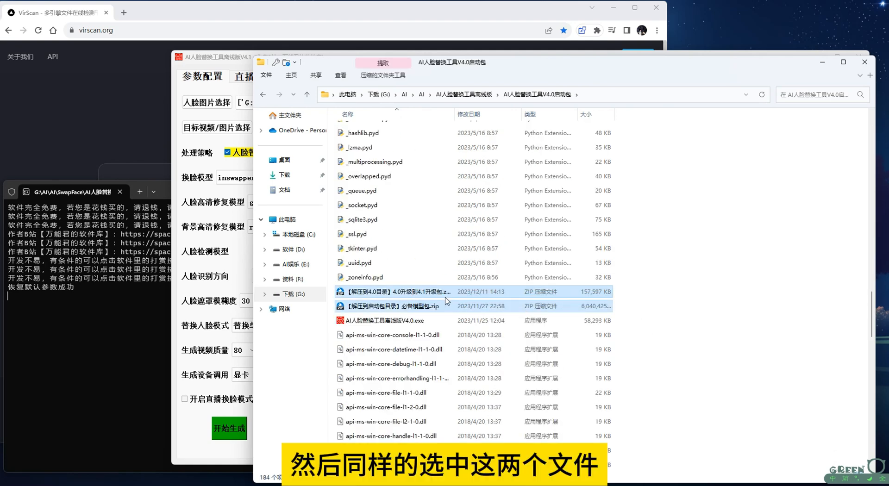
right_click(414, 291)
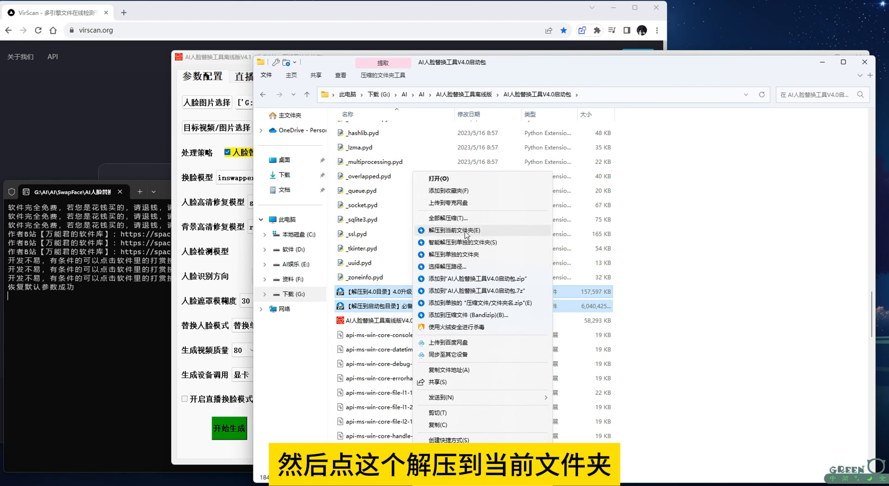
click(466, 231)
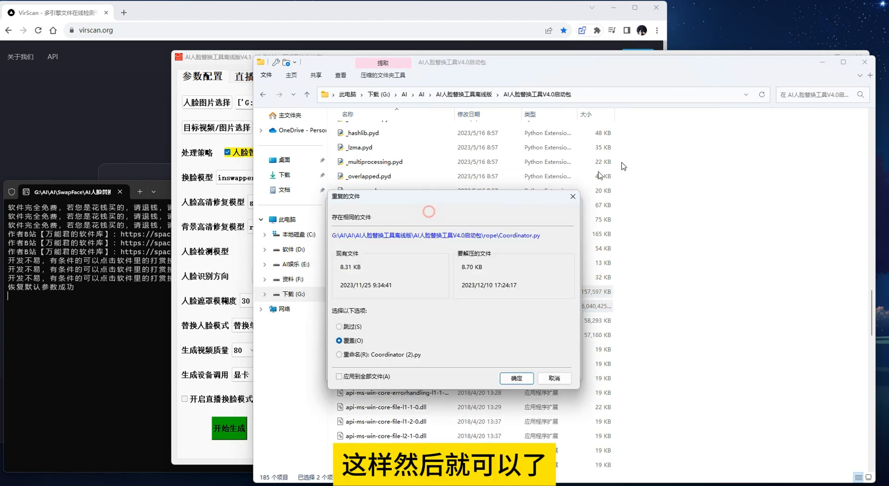
click(339, 375)
click(516, 378)
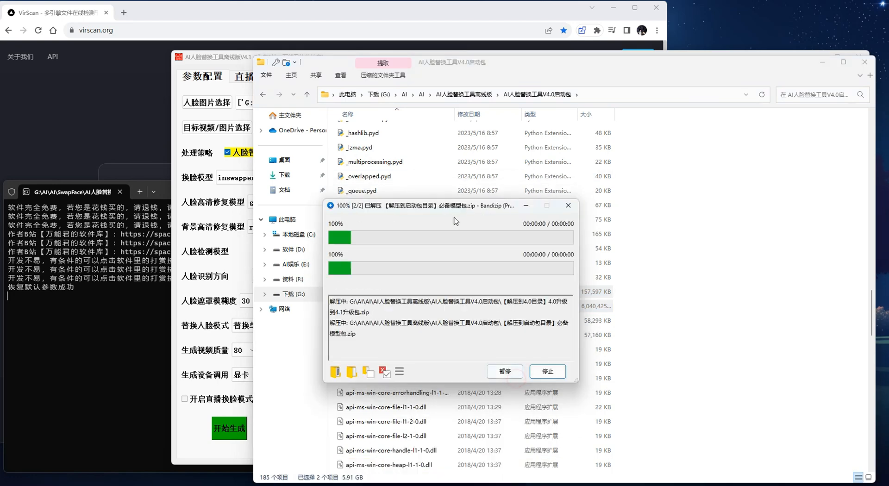
drag(471, 211, 706, 158)
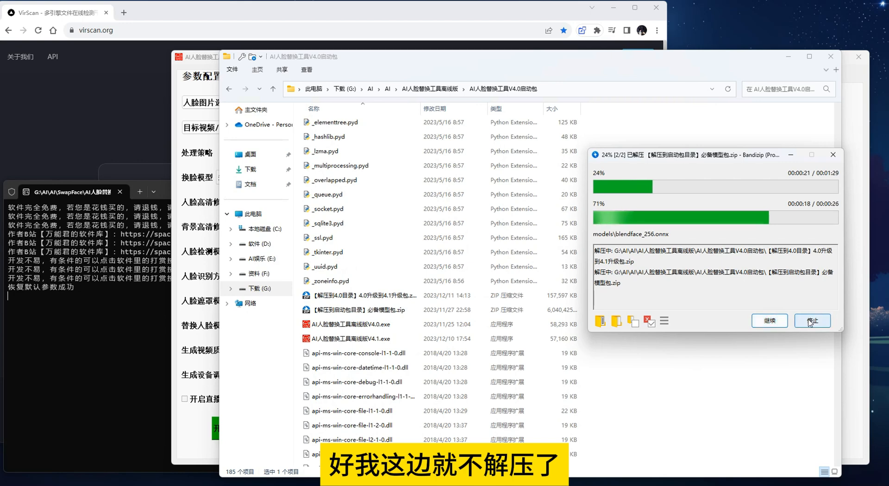
click(812, 321)
click(732, 264)
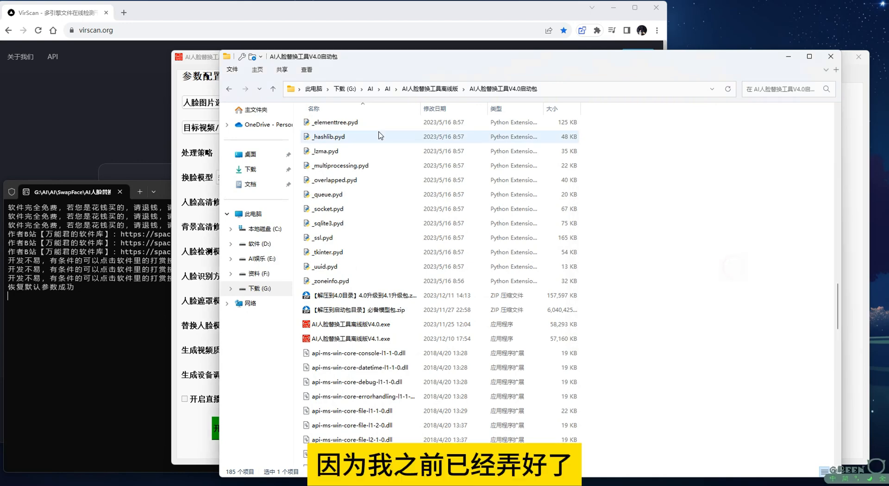
Go to the SwapFace folder under G:\AI\AI and launch AI人脸替换工具离线版V4.1
click(430, 89)
click(389, 89)
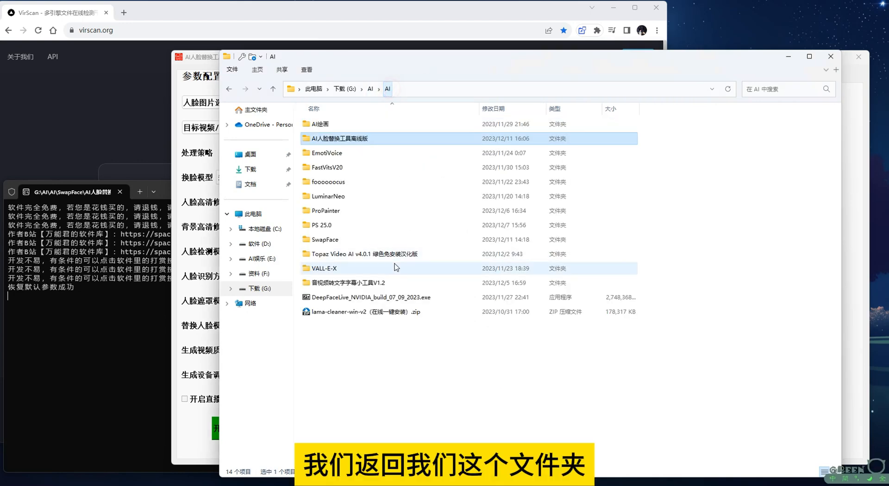
double_click(338, 239)
scroll(592, 312, down, 20)
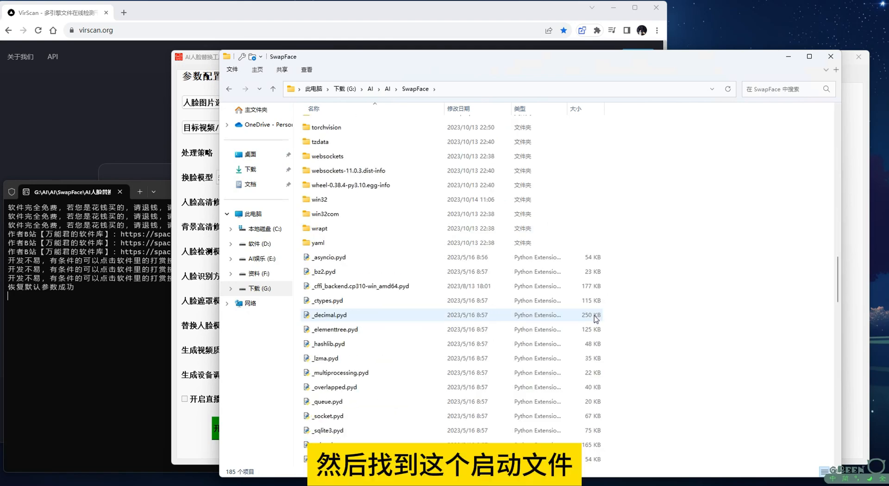
scroll(366, 268, up, 4)
double_click(350, 252)
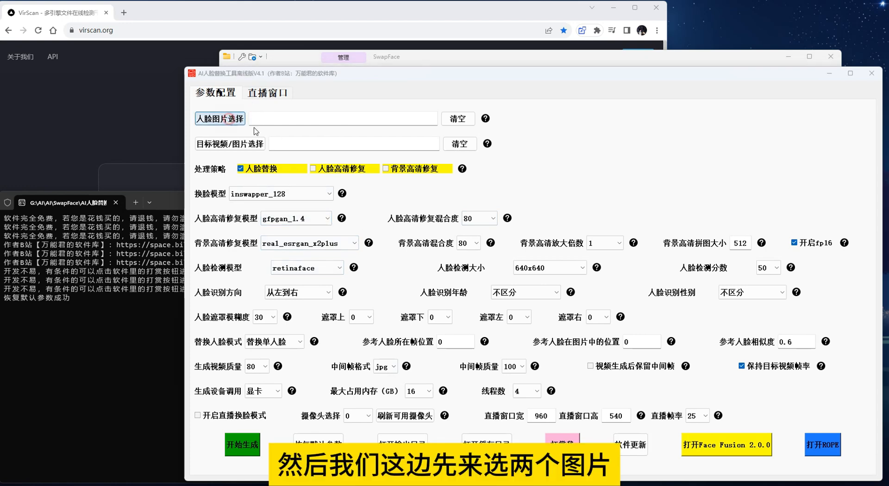
Choose 1.jpeg from folder C on drive G as the face image
click(220, 118)
click(310, 108)
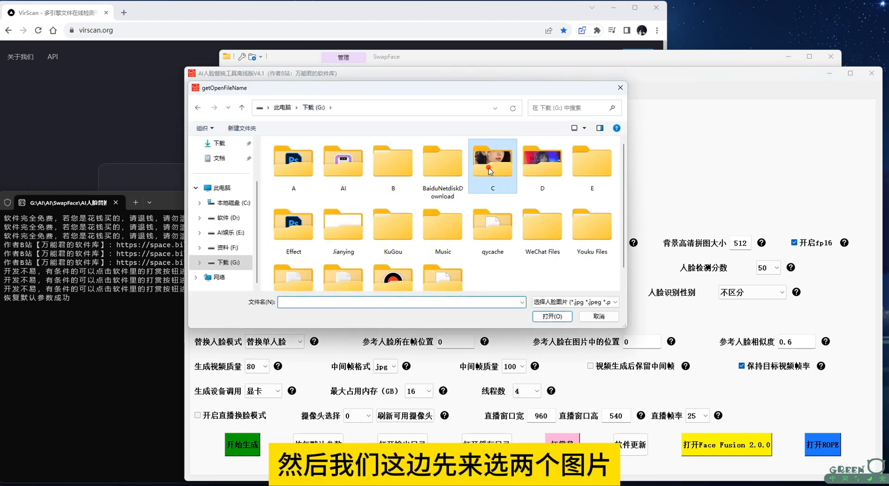
double_click(490, 167)
double_click(302, 171)
Choose 7.jpg from folder C on drive G as the target image
click(241, 144)
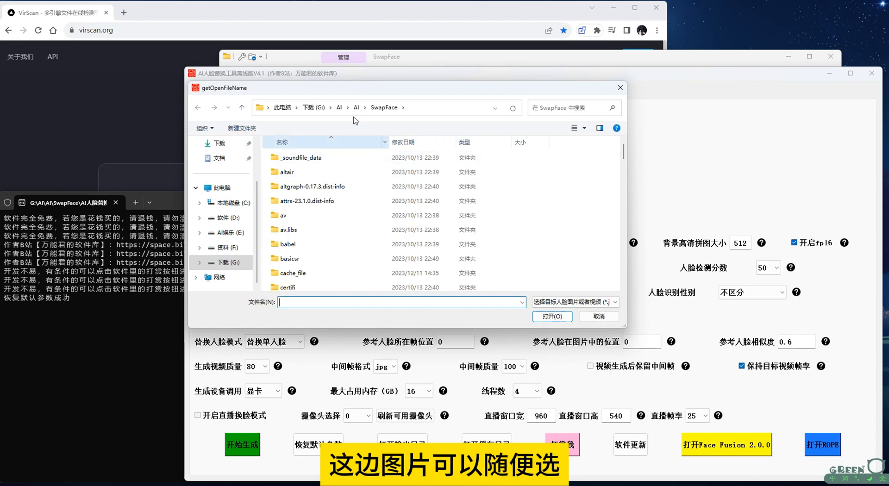
click(310, 108)
double_click(482, 168)
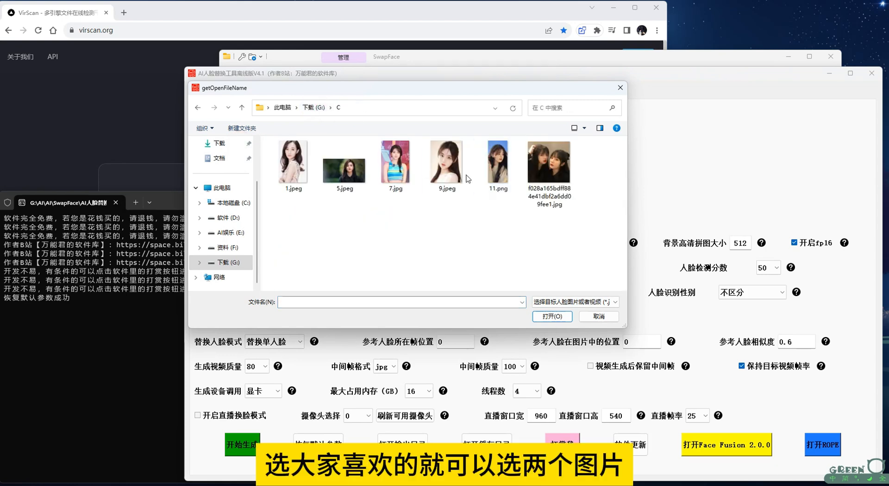
double_click(396, 164)
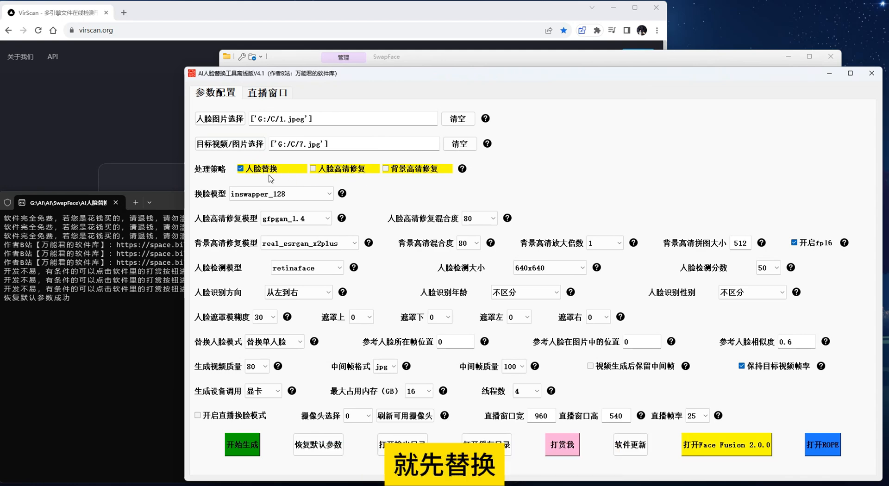
Enable 人脸高清修复 together with 人脸替换 as the processing strategy
click(315, 170)
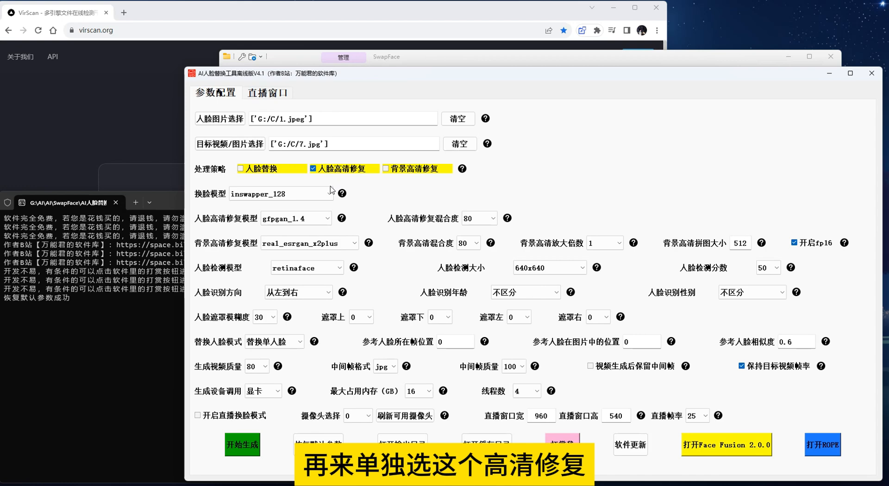
click(312, 169)
click(313, 170)
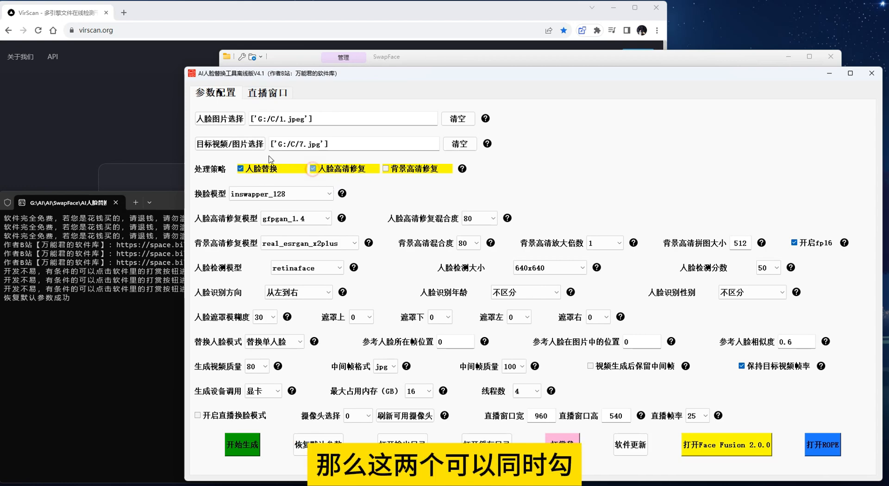
Examine the available face-swap models (换脸模型) without changing the selection
click(302, 196)
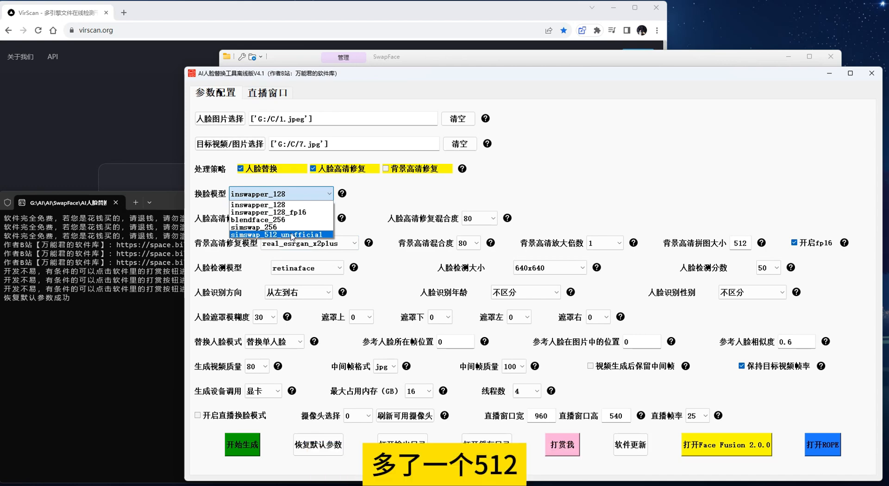
click(301, 195)
click(301, 194)
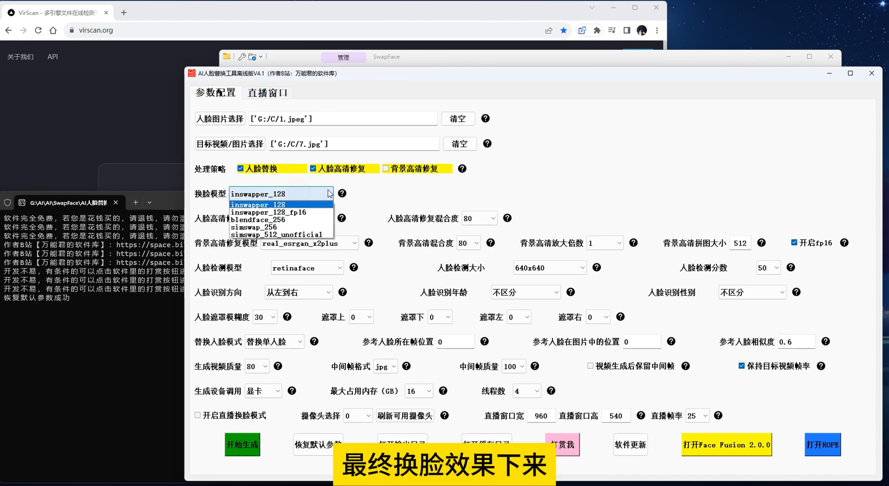
click(383, 191)
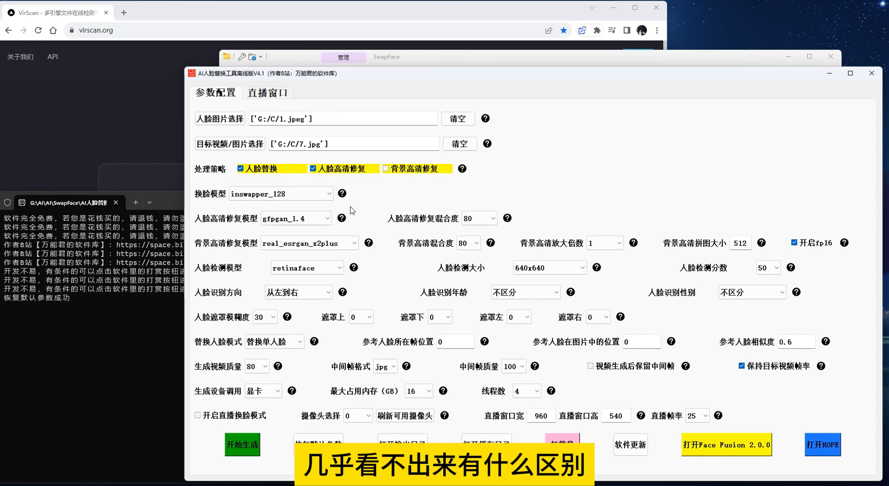
click(312, 194)
click(388, 199)
Examine the choices for 人脸高清修复模型, 人脸高清修复混合度 and 背景高清修复模型 without changing any of them
click(323, 218)
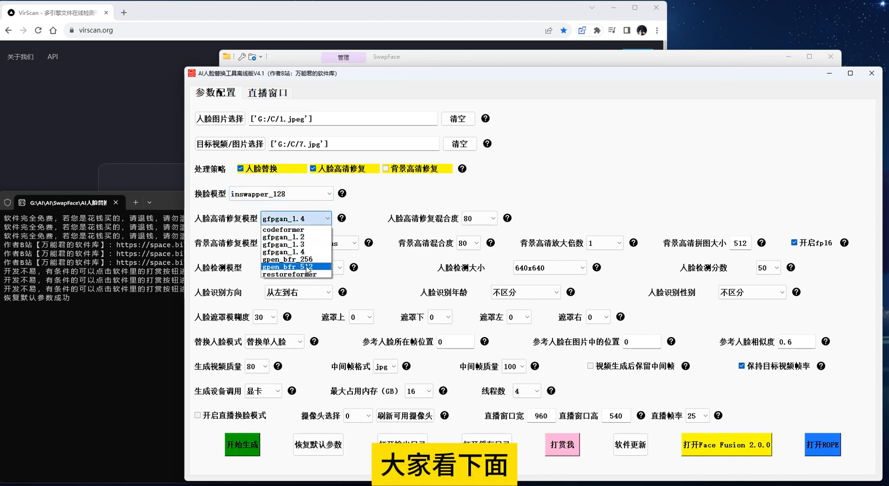
click(367, 217)
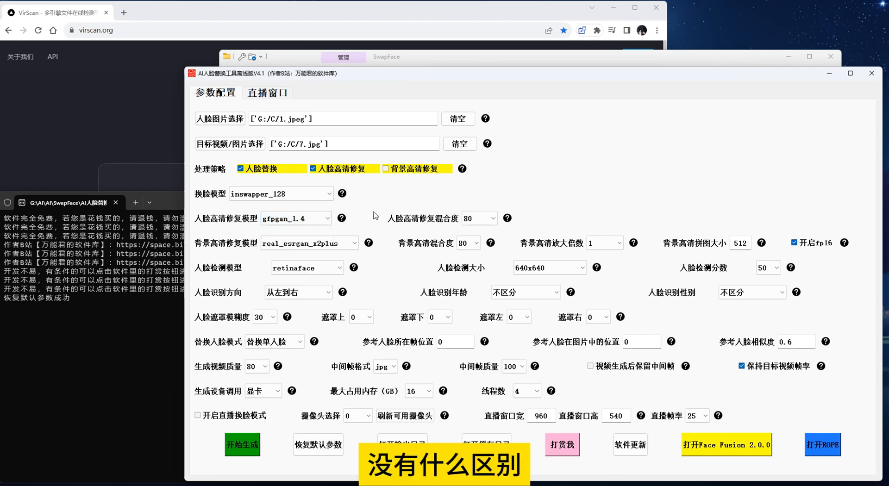
click(483, 222)
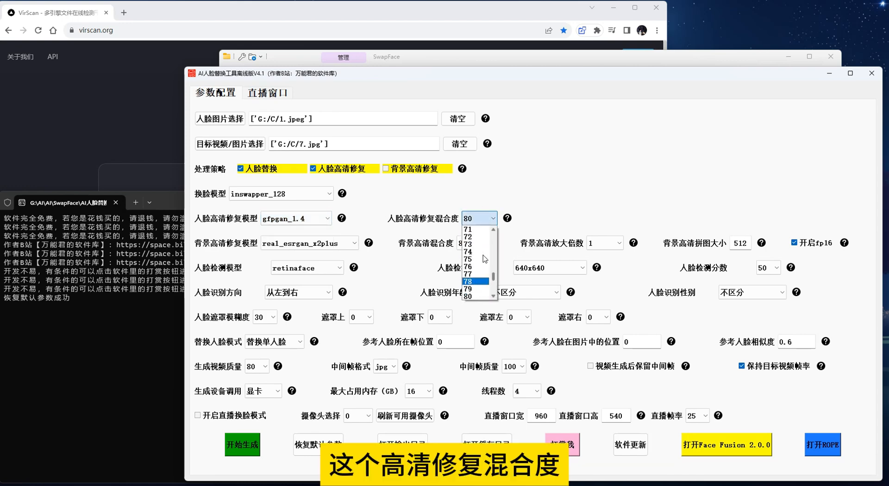
click(433, 215)
click(494, 219)
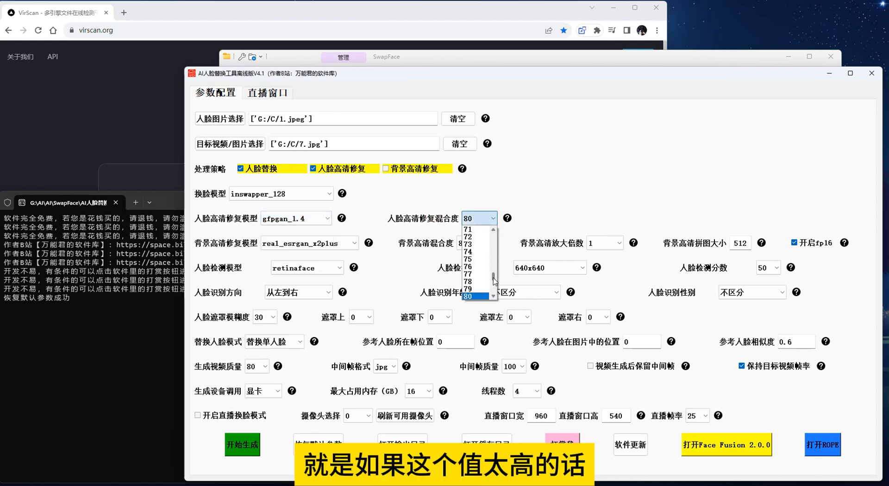
drag(494, 280, 496, 298)
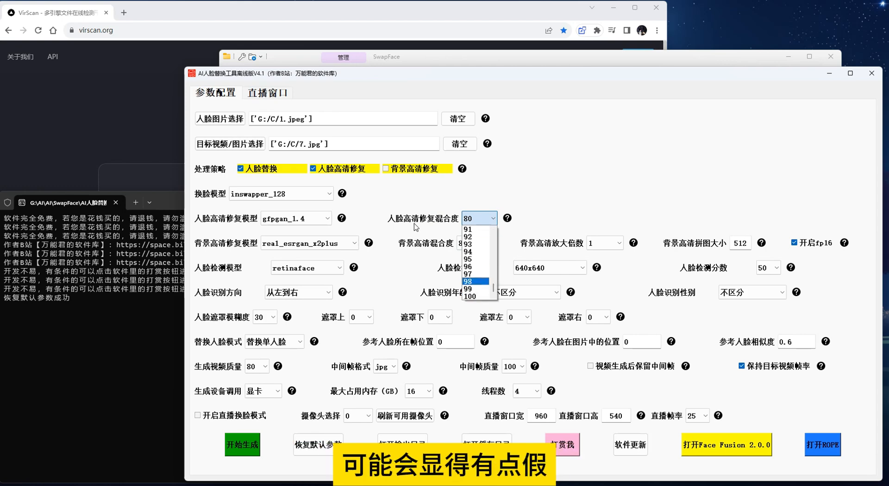
click(478, 222)
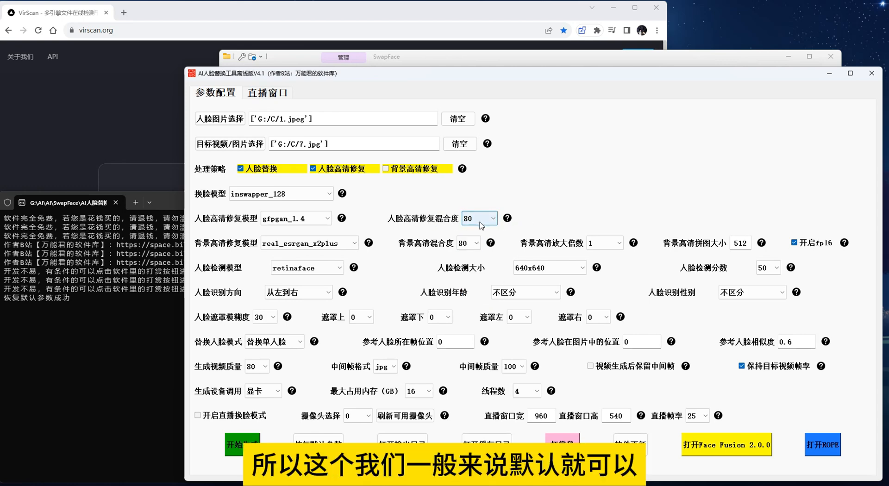
click(354, 243)
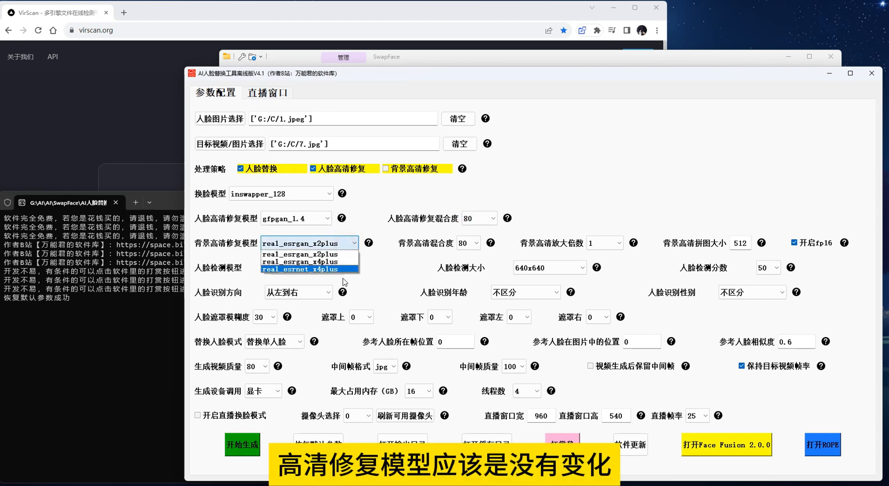
click(385, 260)
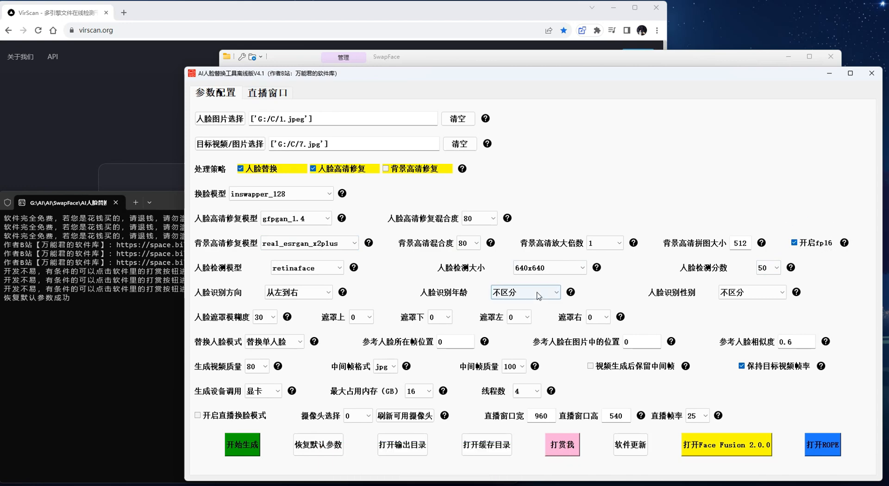
Try yunet as the face detection model (人脸检测模型), and switch back to retinaface
click(330, 269)
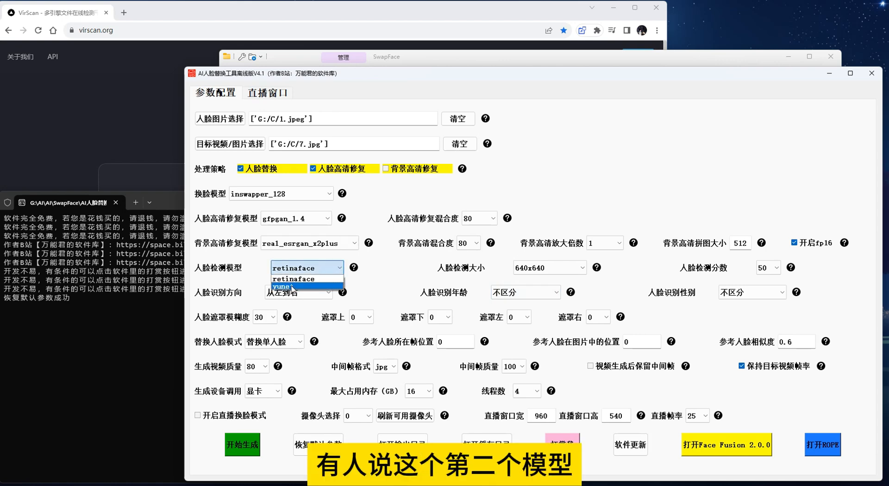
click(292, 286)
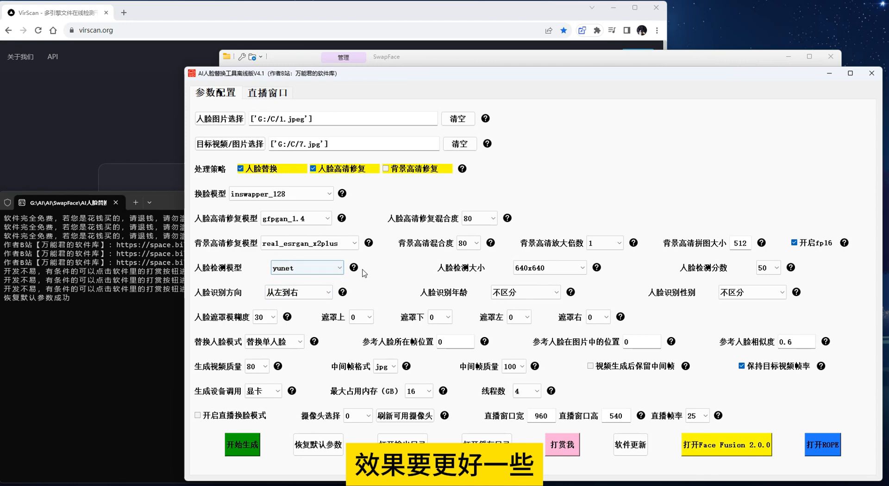
click(332, 268)
click(326, 278)
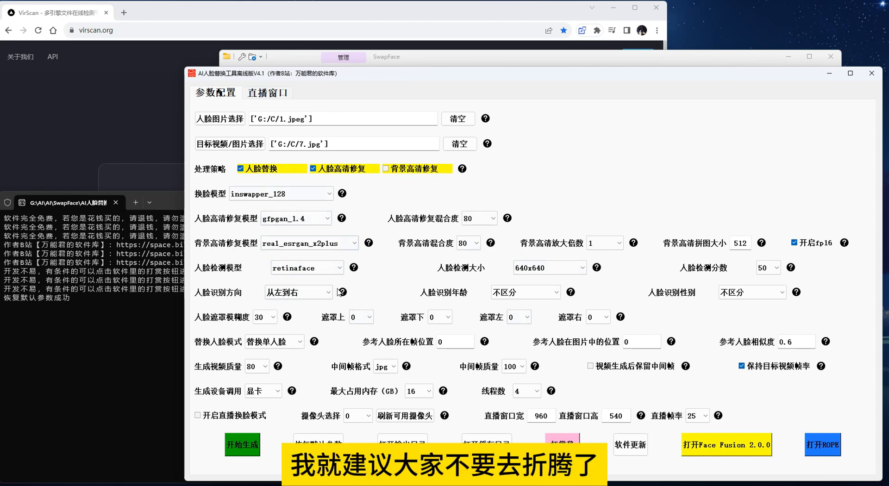
Examine the available face detection sizes (人脸检测大小) and detection scores (人脸检测分数) without changing either setting
click(550, 267)
click(628, 278)
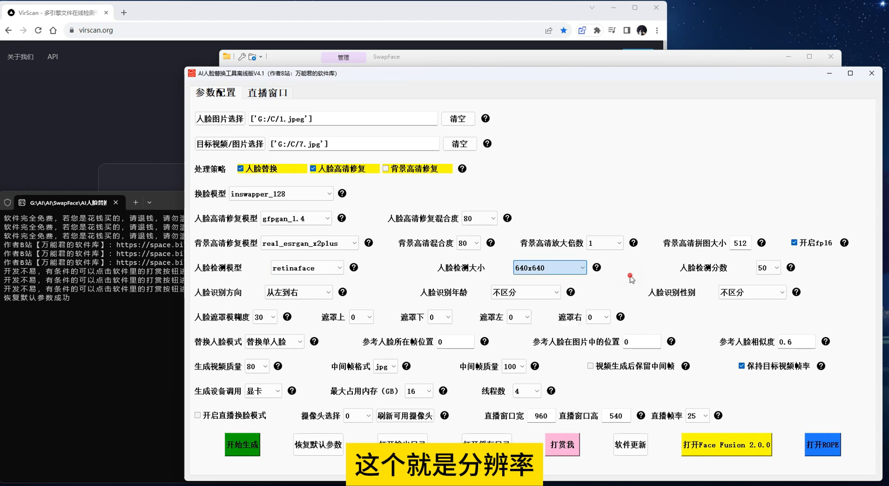
click(778, 268)
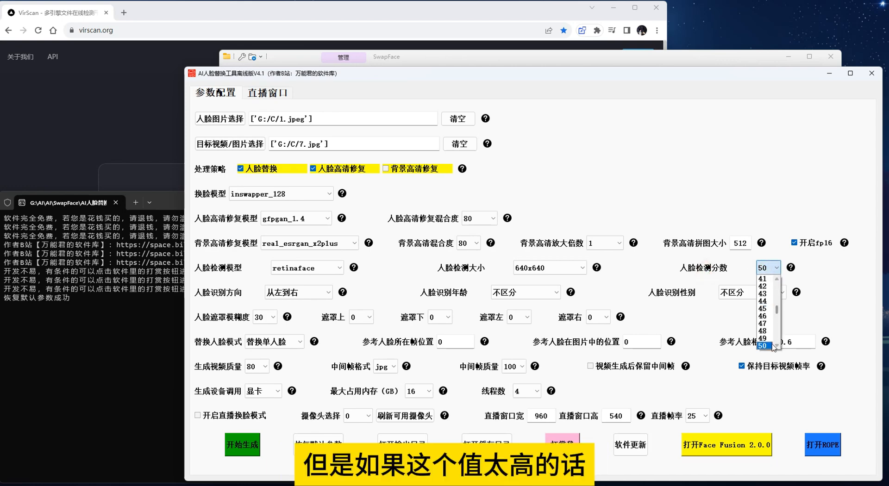
click(707, 271)
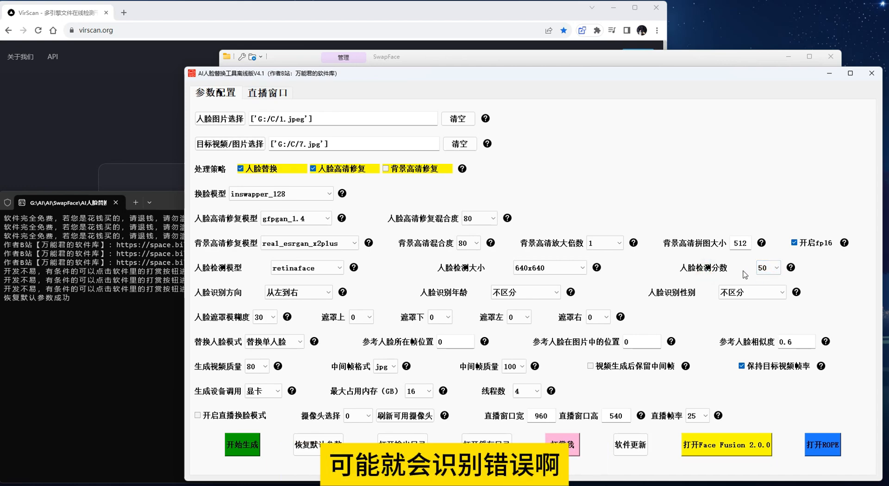
click(760, 270)
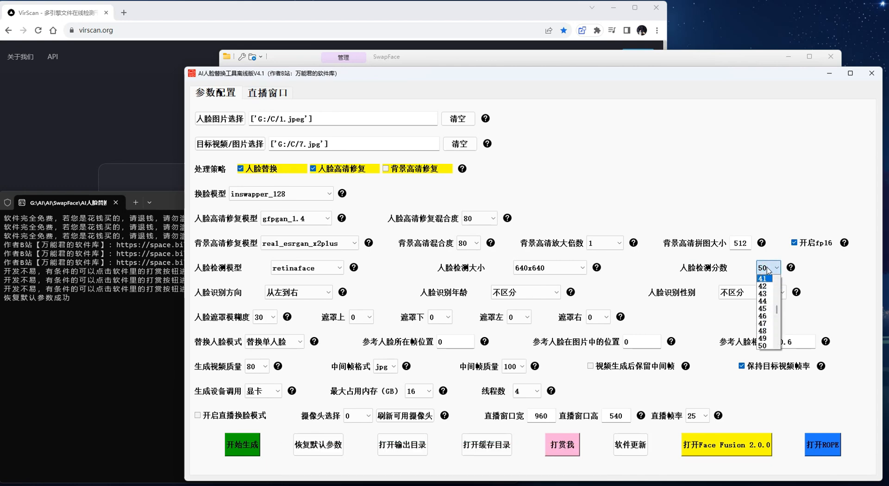
click(730, 270)
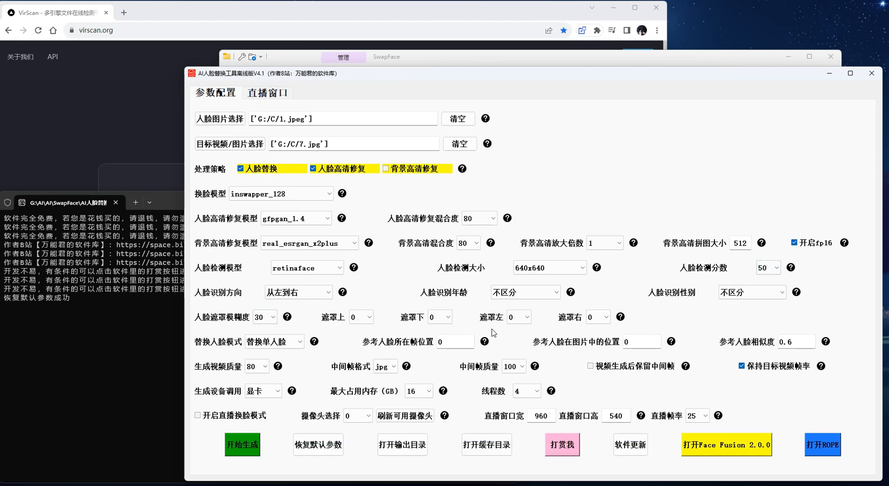
Examine the mask padding choices for 遮罩上, 遮罩下, 遮罩左 and 遮罩右, keeping each at 0
click(364, 317)
click(440, 320)
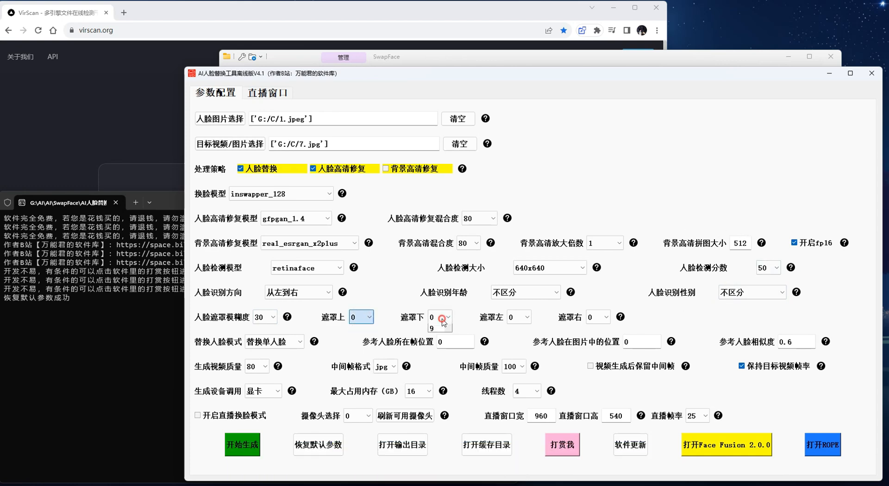
click(440, 319)
click(518, 319)
click(518, 319)
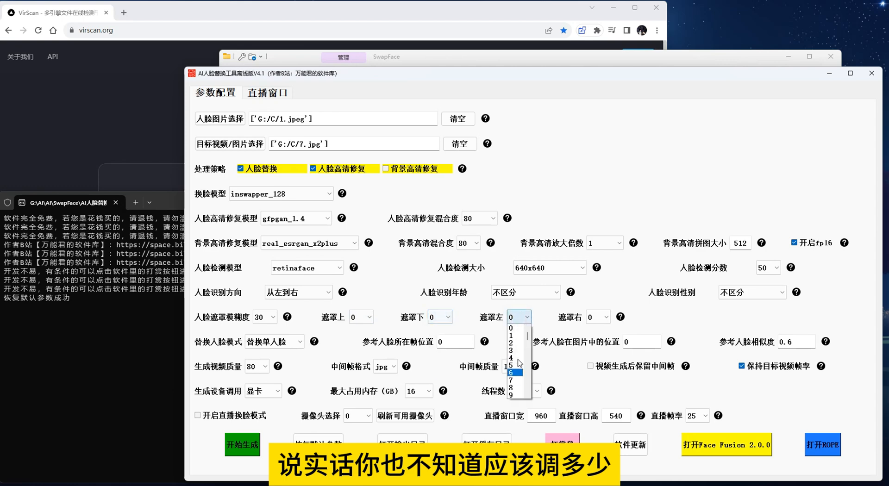
click(603, 318)
click(697, 318)
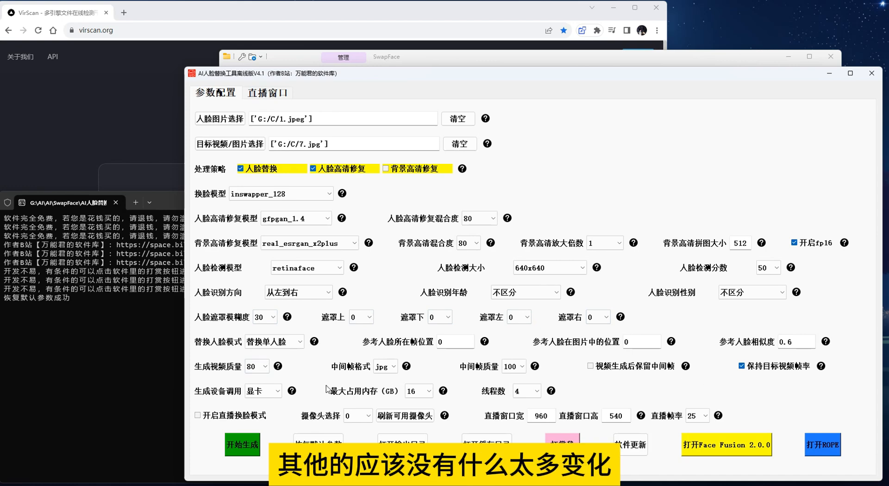
Examine the generation device (生成设备调用) and thread count (线程数) options, keeping 显卡 and 4 threads
click(266, 392)
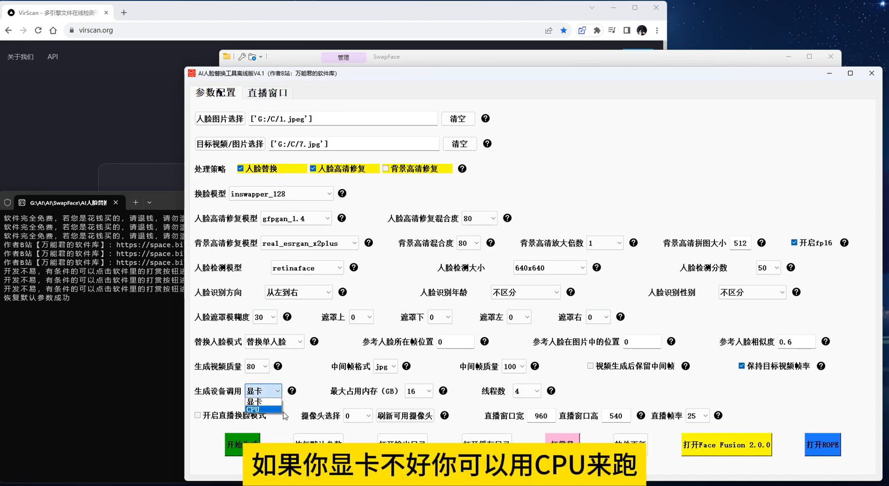
click(319, 397)
click(526, 391)
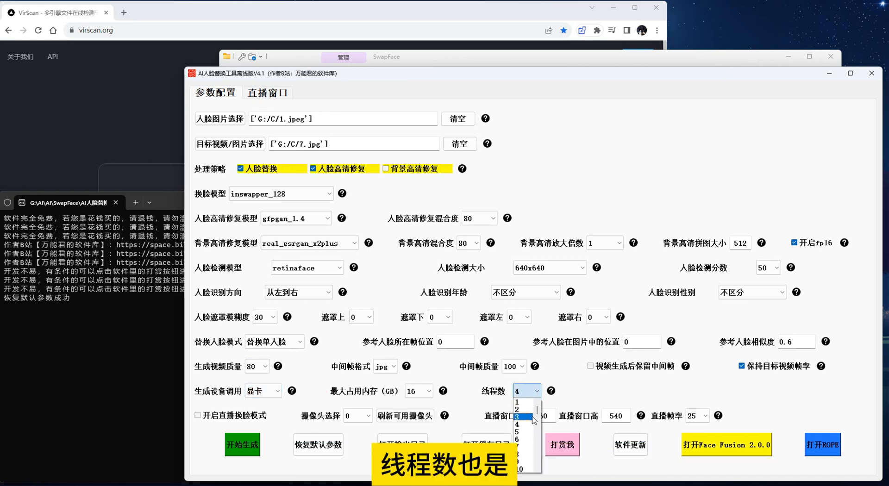
click(529, 396)
click(533, 391)
click(521, 425)
click(529, 391)
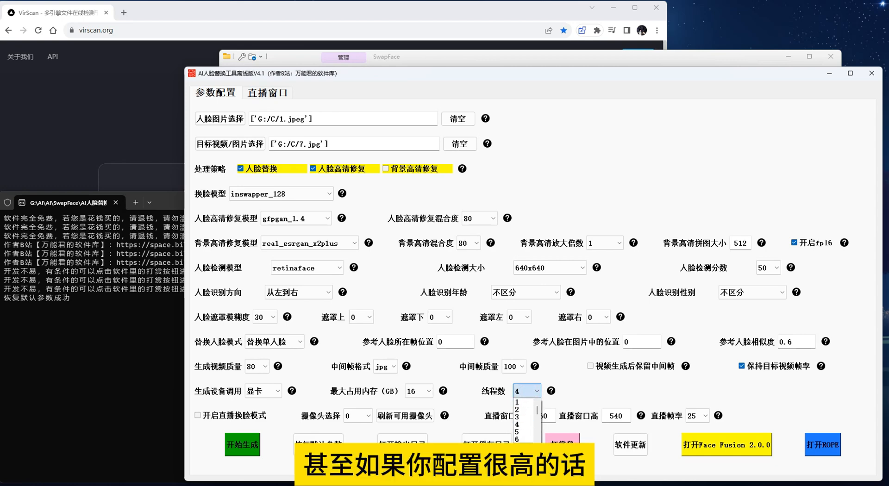
scroll(522, 419, down, 6)
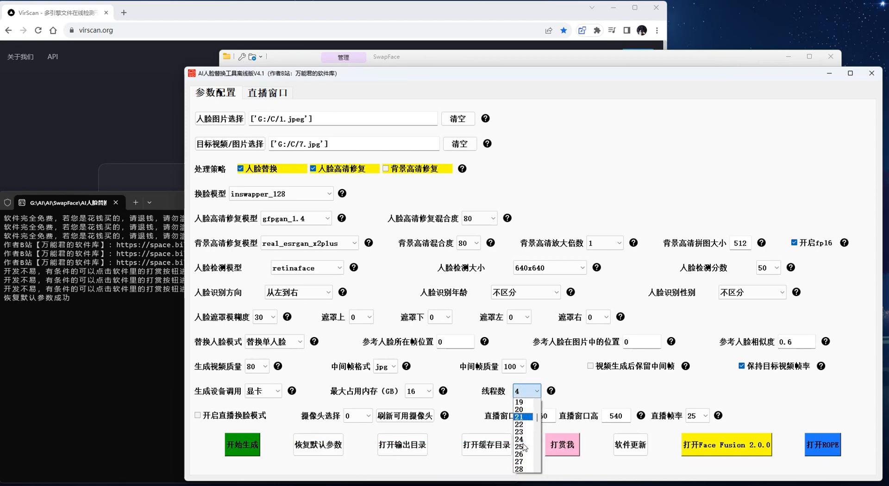
click(589, 395)
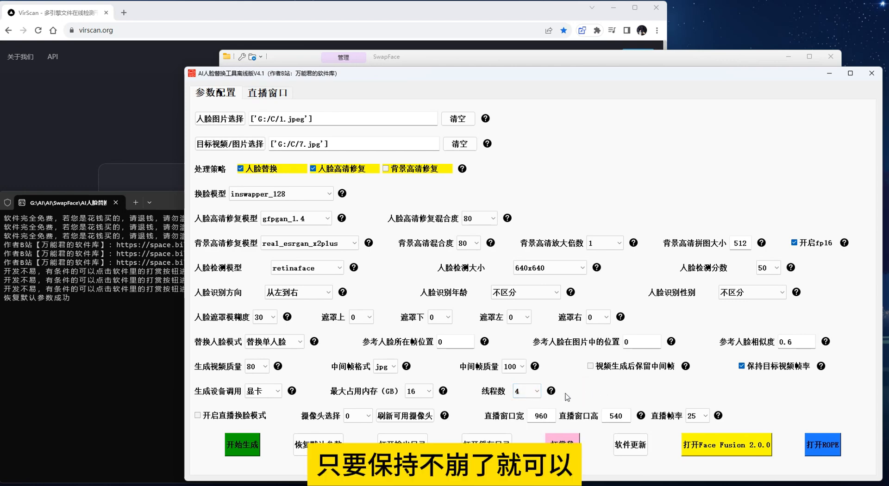
Try enabling the live face-swap mode (开启直播换脸模式), and disable it again
click(197, 415)
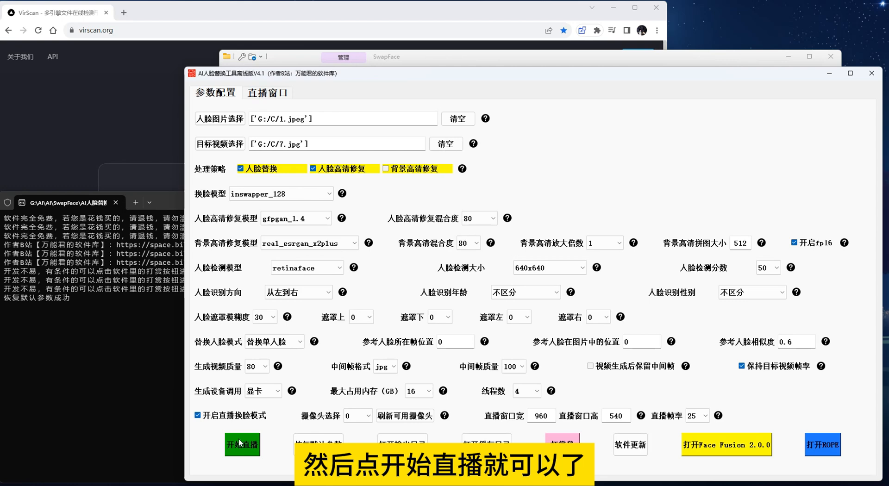
click(257, 416)
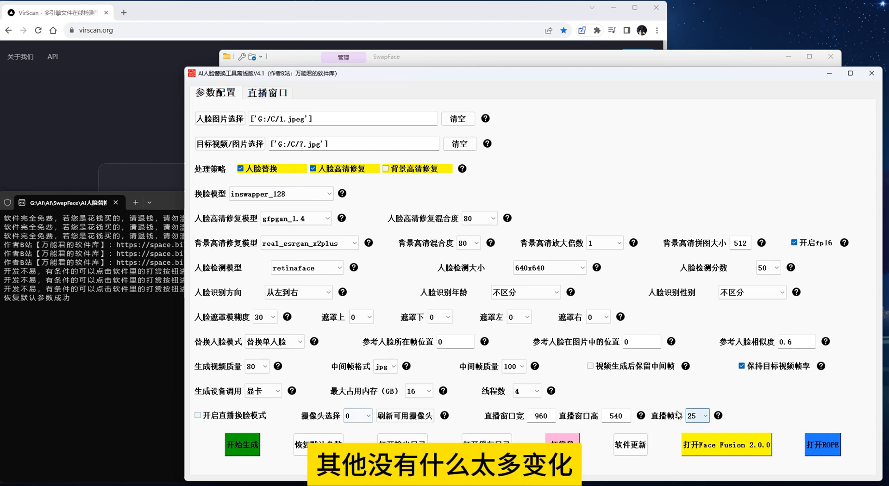
Try simswap_512_unofficial as the face-swap model (换脸模型), and switch back to inswapper_128
drag(490, 74, 459, 65)
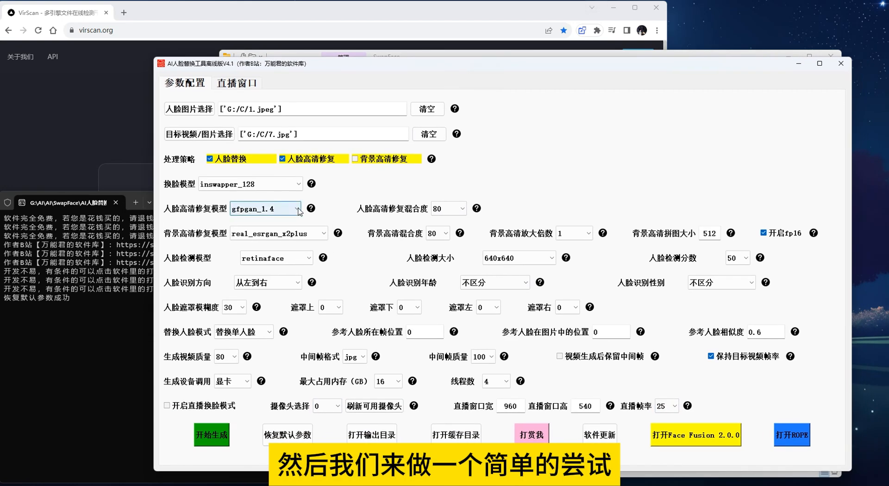
click(283, 187)
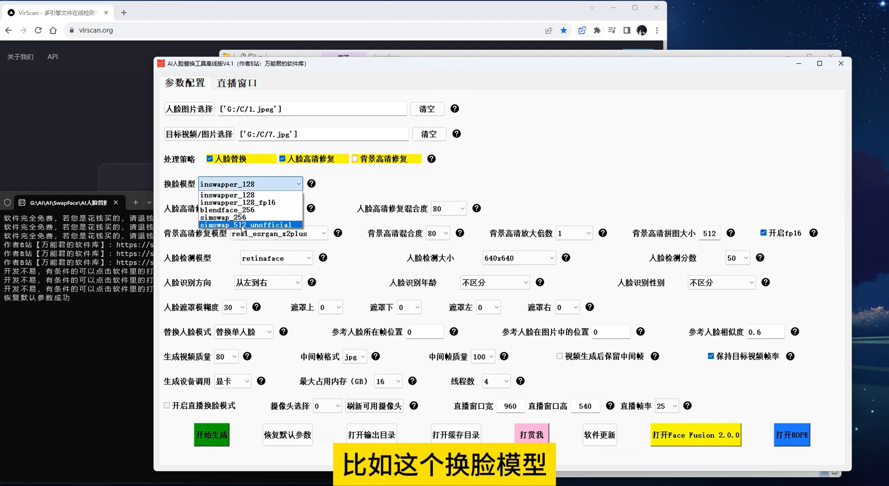
click(242, 226)
click(296, 183)
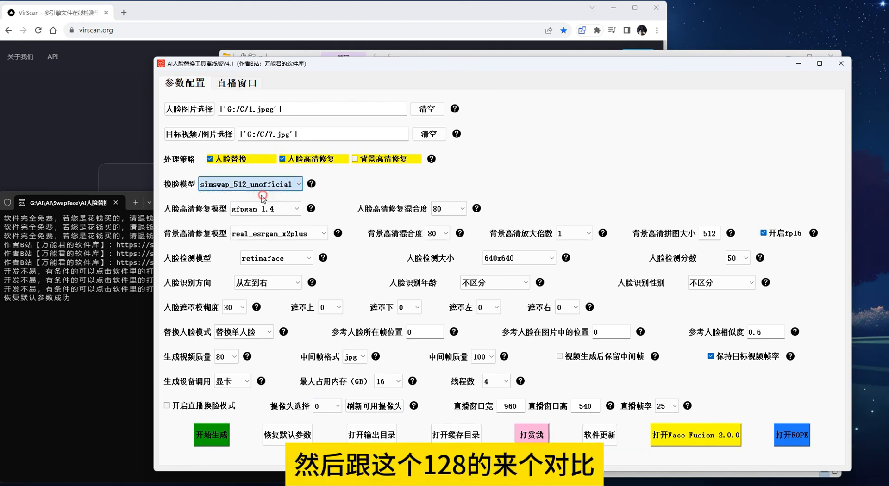
click(241, 194)
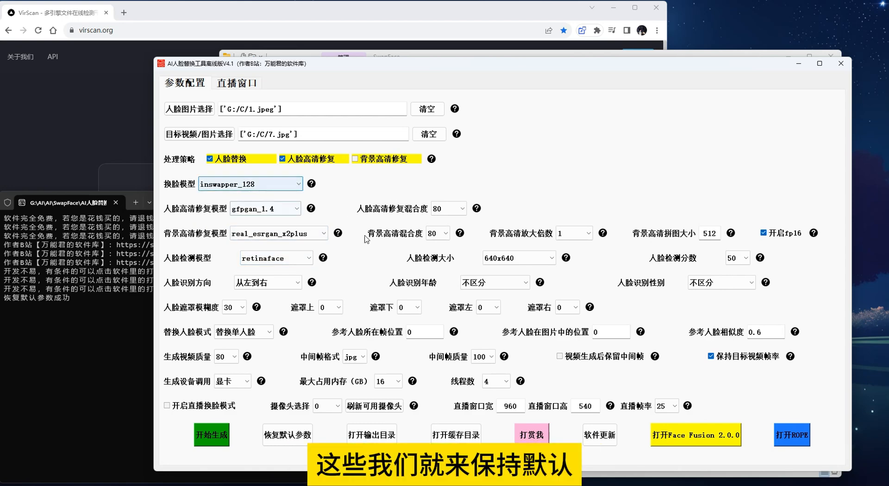
Start generating the face-swapped image with inswapper_128 and bring the console window forward to follow its progress
click(211, 434)
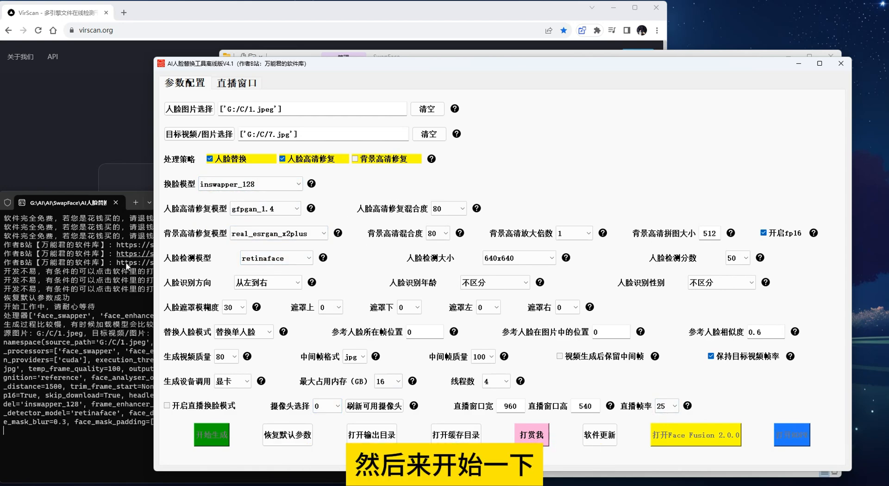
click(118, 272)
drag(246, 201, 253, 197)
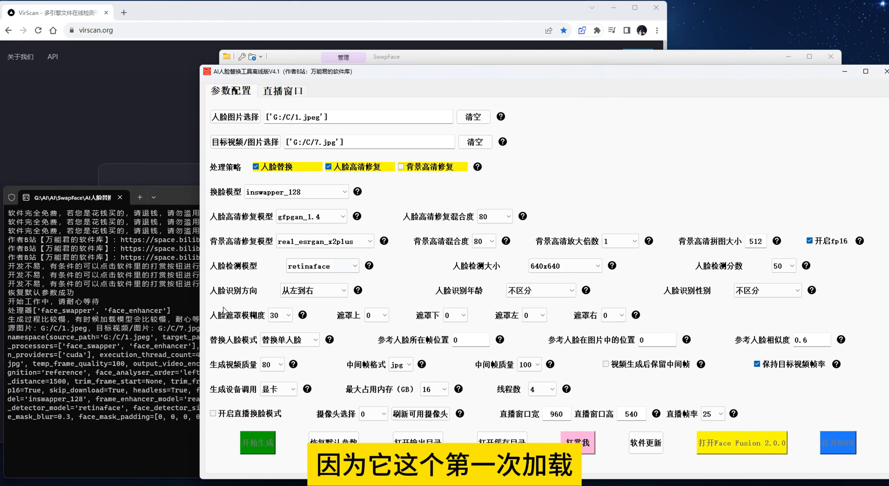
click(181, 307)
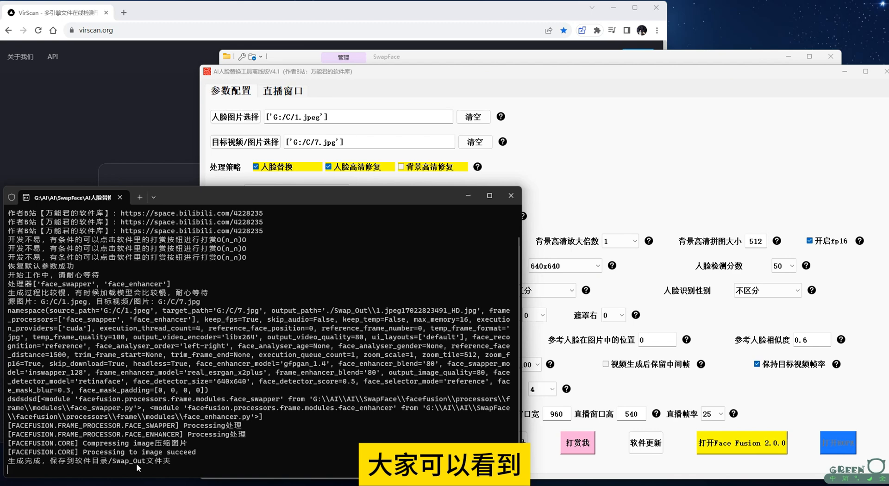
Open the output directory, view the generated face-swap image in ImageGlass, and move the viewer clear of the tool's settings
click(591, 188)
click(417, 441)
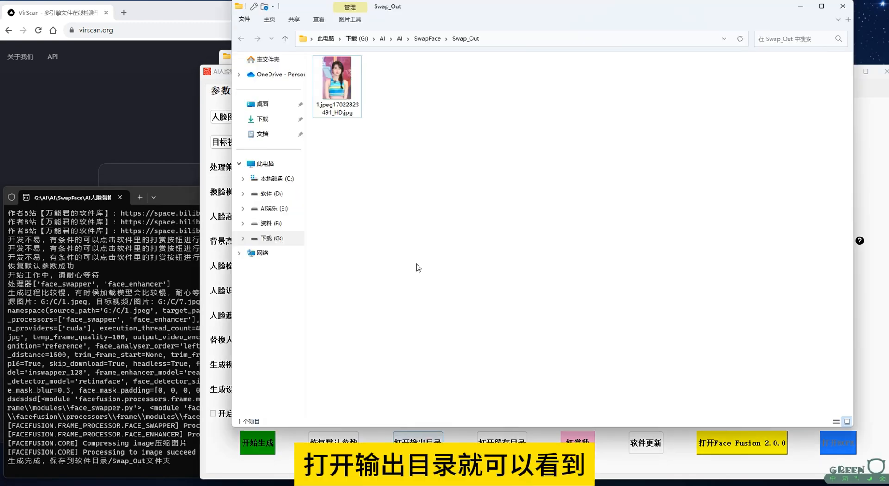
click(416, 121)
double_click(417, 121)
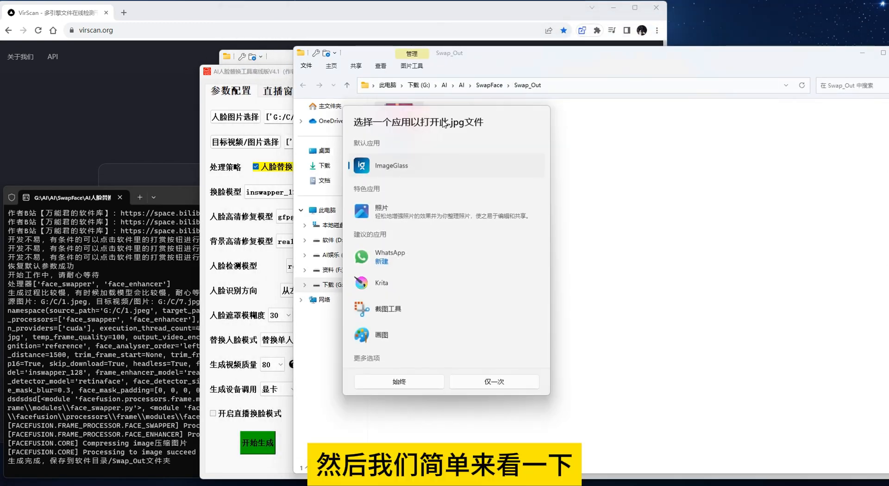
click(411, 383)
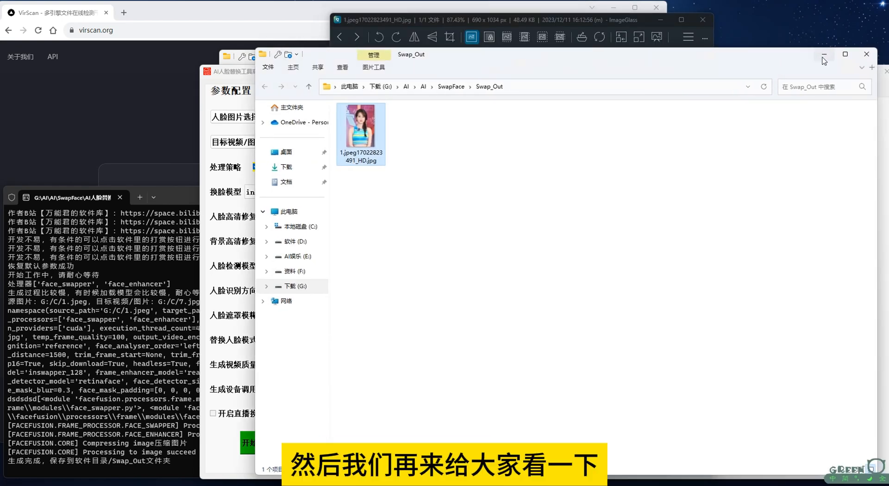
click(593, 43)
drag(578, 24, 660, 29)
Generate a second face swap with simswap_512_unofficial as the face-swap model (换脸模型) and yunet as the face detection model (人脸检测模型)
click(373, 79)
click(338, 194)
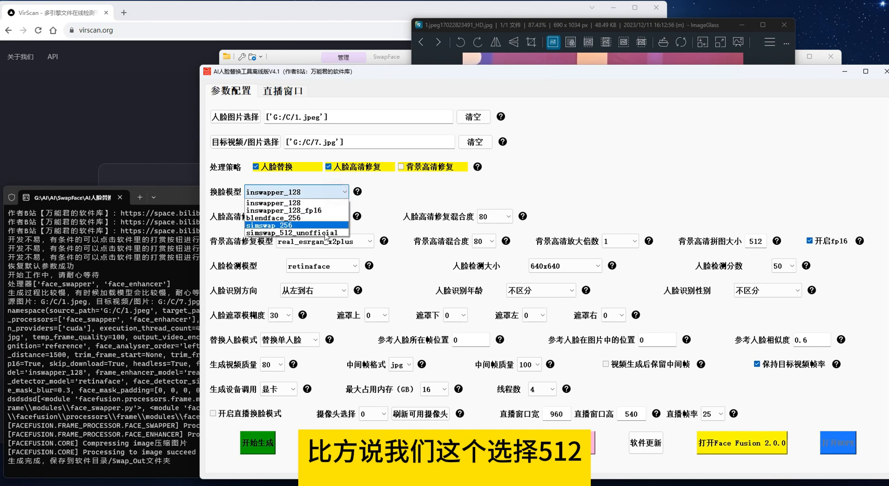
click(325, 235)
click(322, 266)
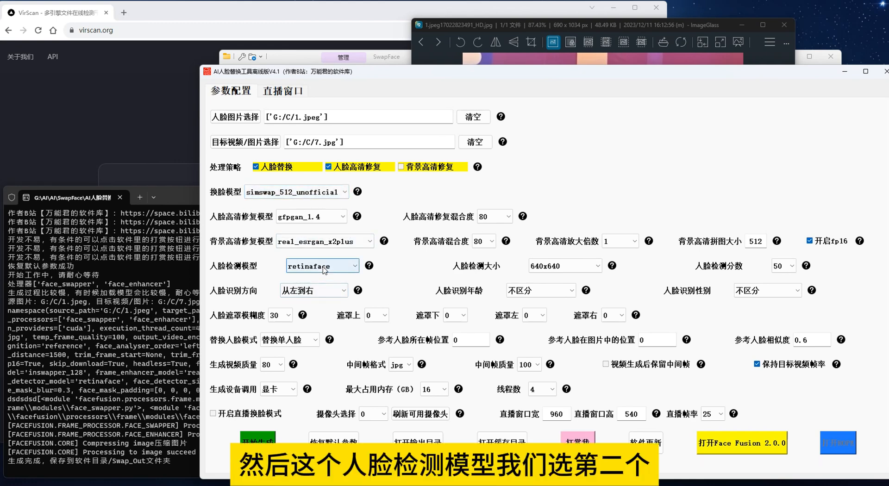
click(301, 285)
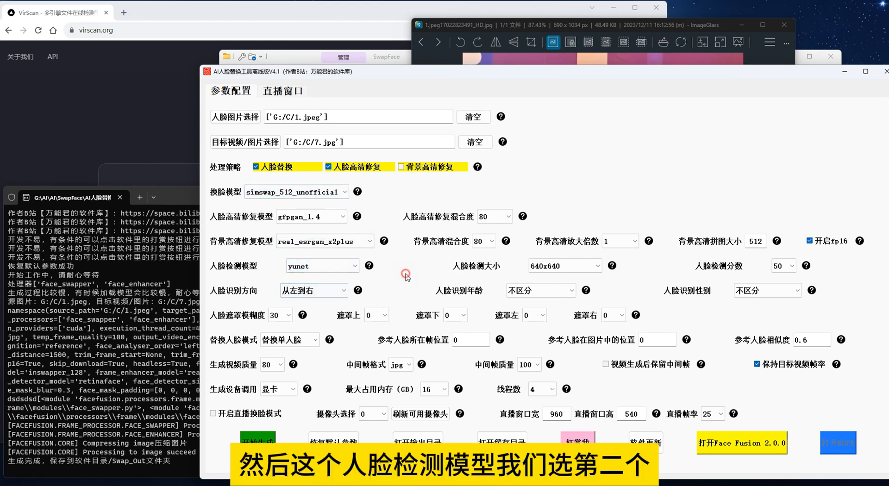
click(270, 445)
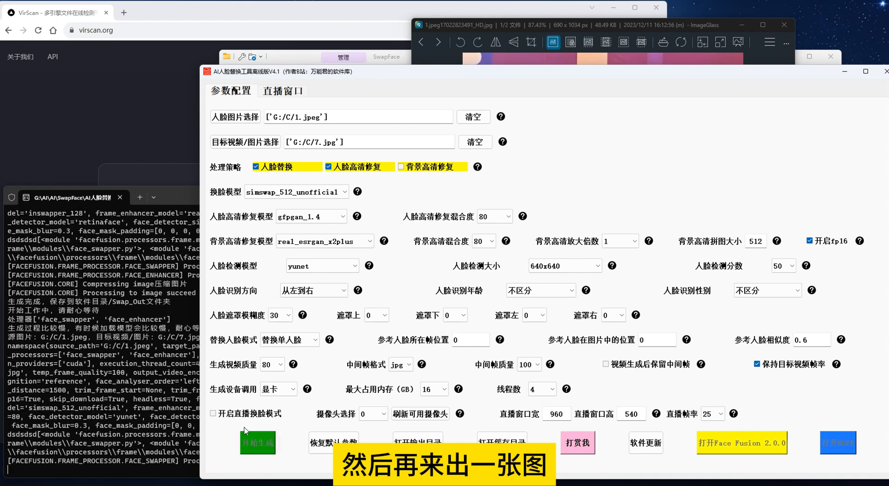
click(176, 197)
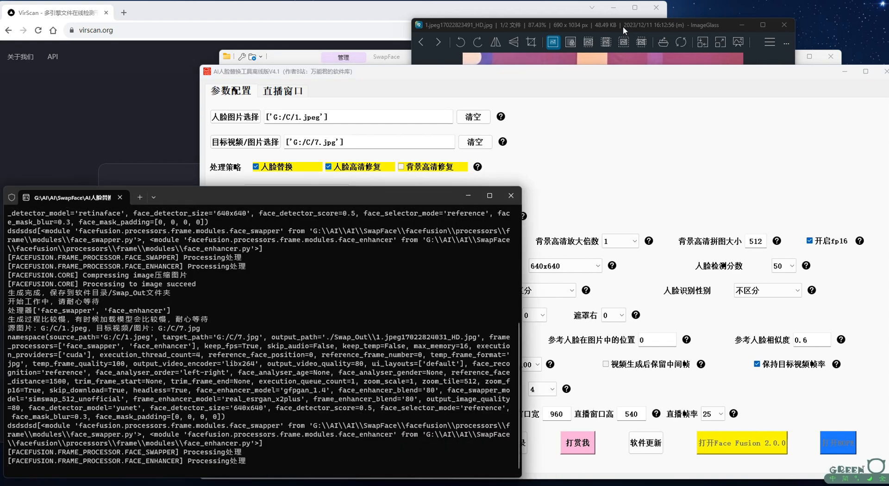
Open the second generated image from the Swap_Out folder, compare it with the first result, and return to the tool
click(306, 58)
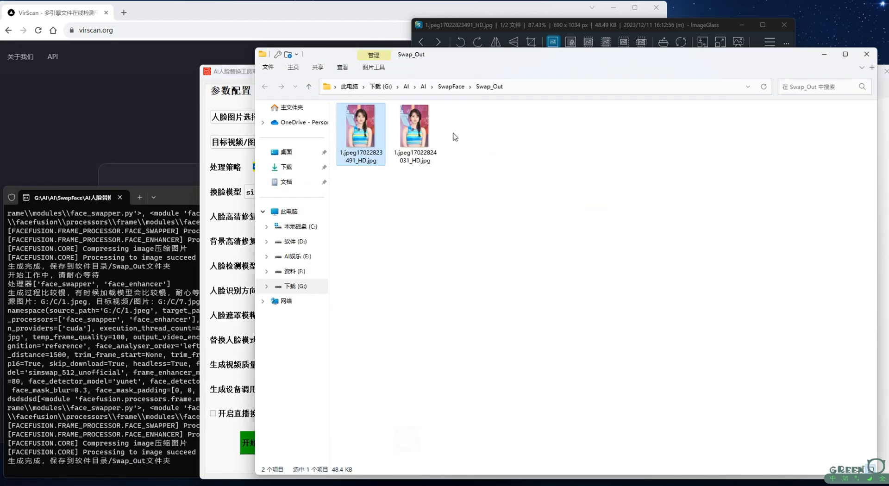
double_click(421, 129)
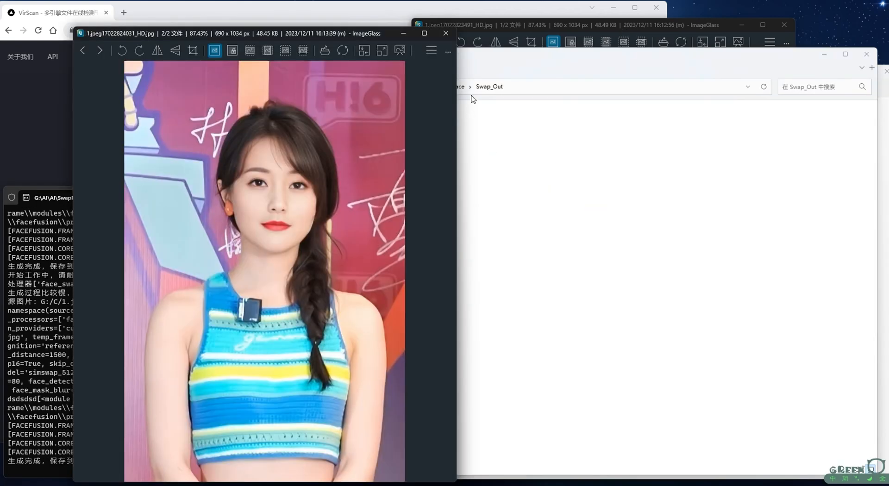
drag(507, 27, 469, 35)
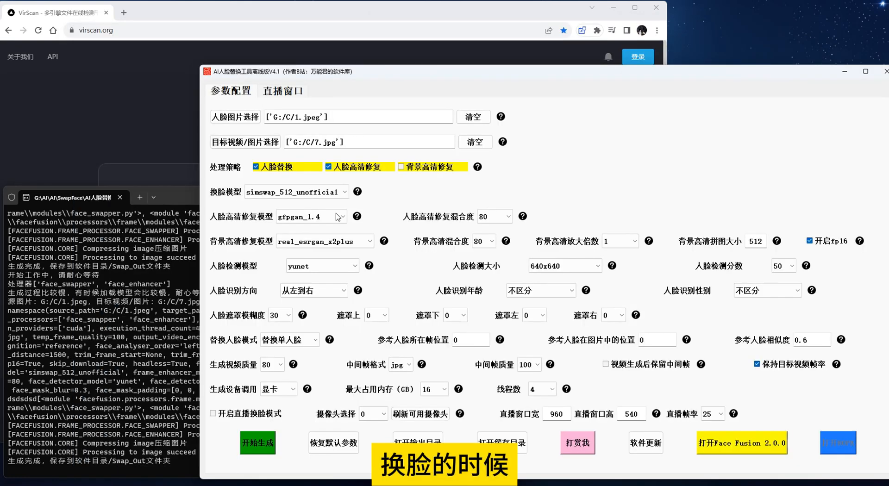
click(186, 196)
click(590, 164)
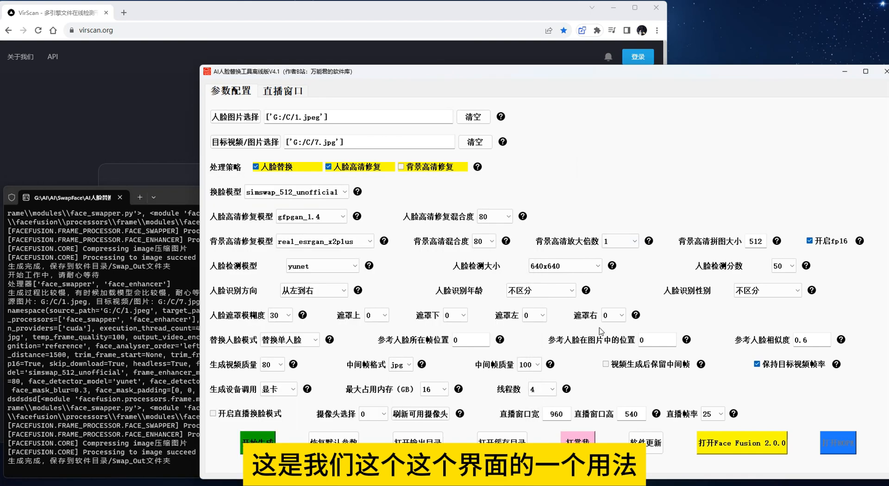
Open Face Fusion 2.0.0 in the browser, compare its parameters with the offline tool's settings, and close its page
click(745, 447)
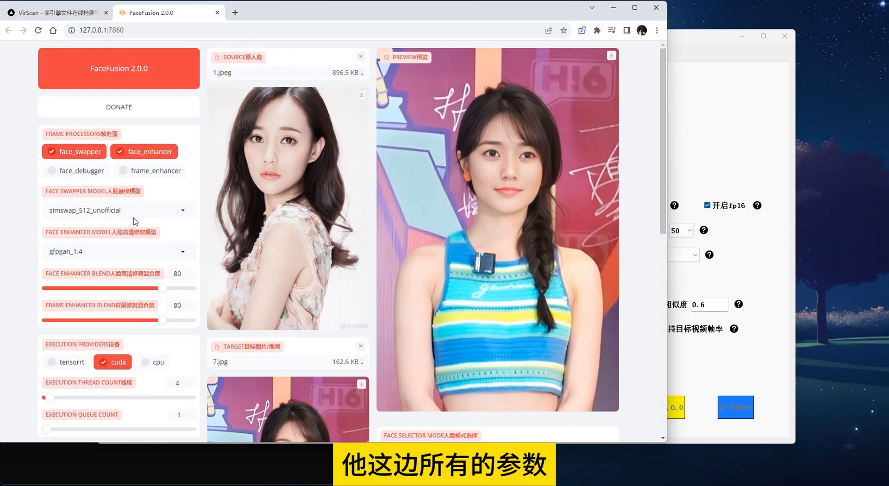
scroll(134, 221, down, 8)
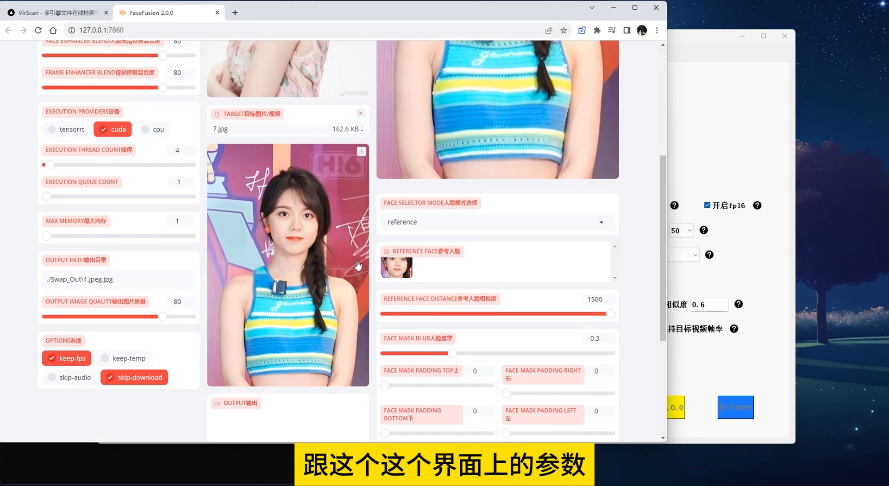
click(714, 154)
drag(525, 41, 612, 75)
click(453, 50)
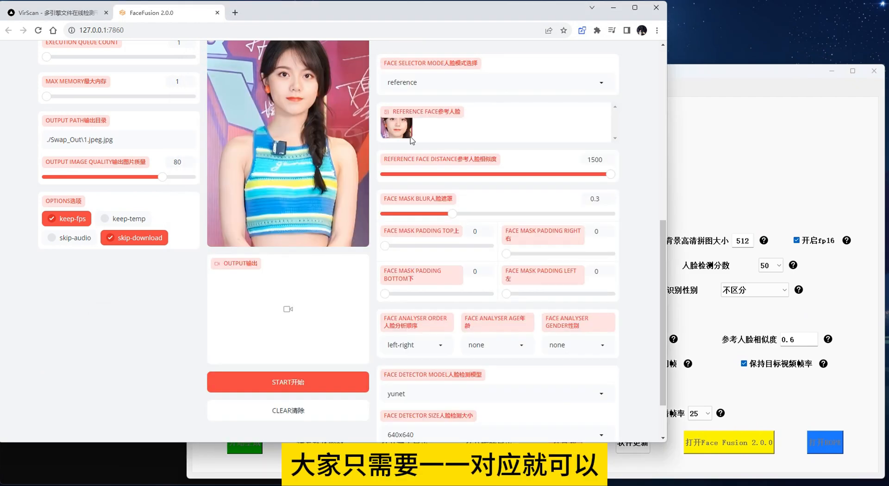
click(715, 172)
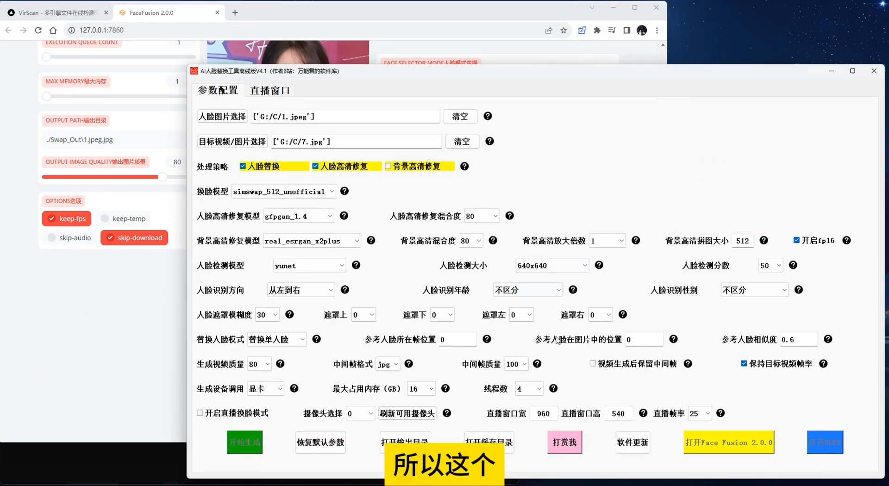
click(136, 313)
scroll(248, 316, up, 8)
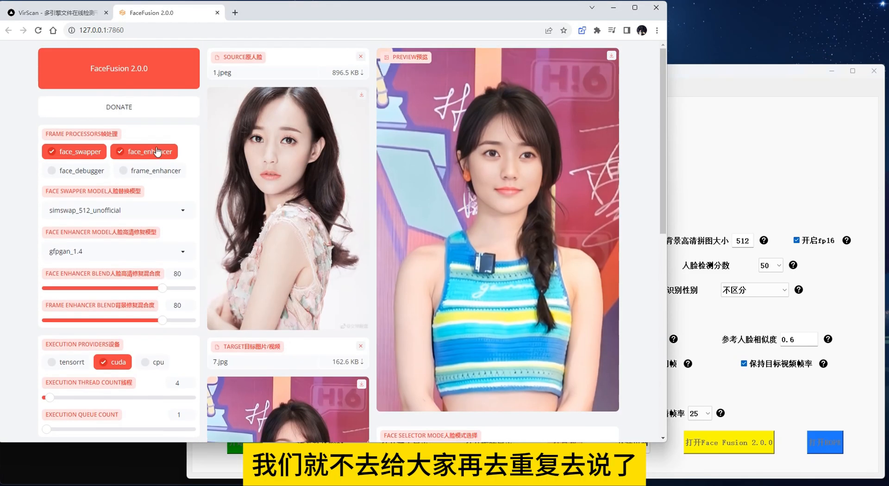
click(704, 210)
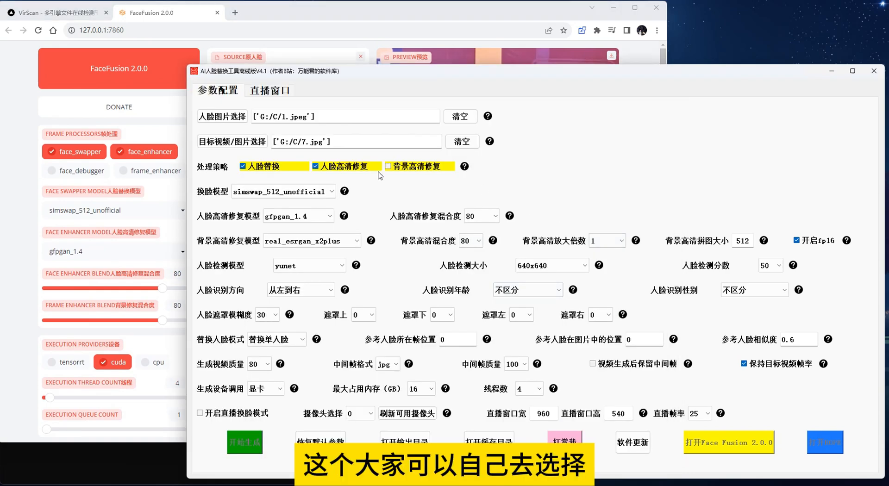
click(217, 13)
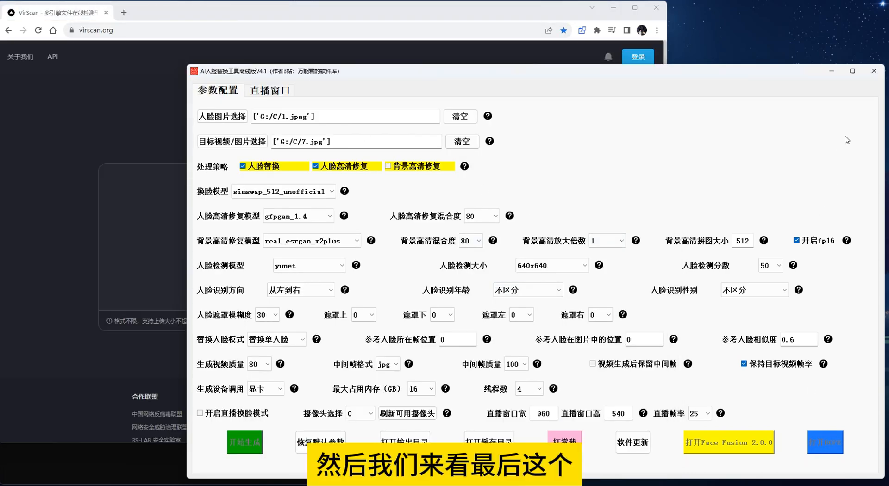
Close the face-swap tool and relaunch it from AI人脸替换工具离线版V4.1.exe in the SwapFace folder
click(873, 71)
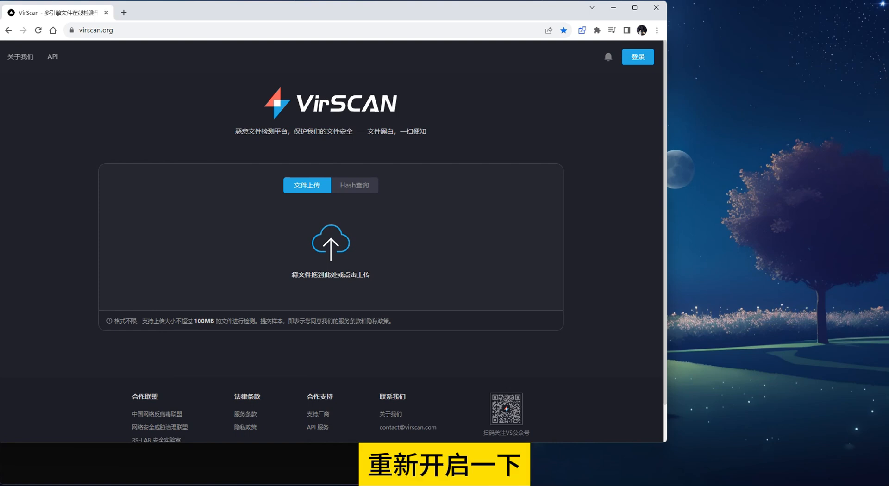
mouse_move(265, 471)
click(55, 453)
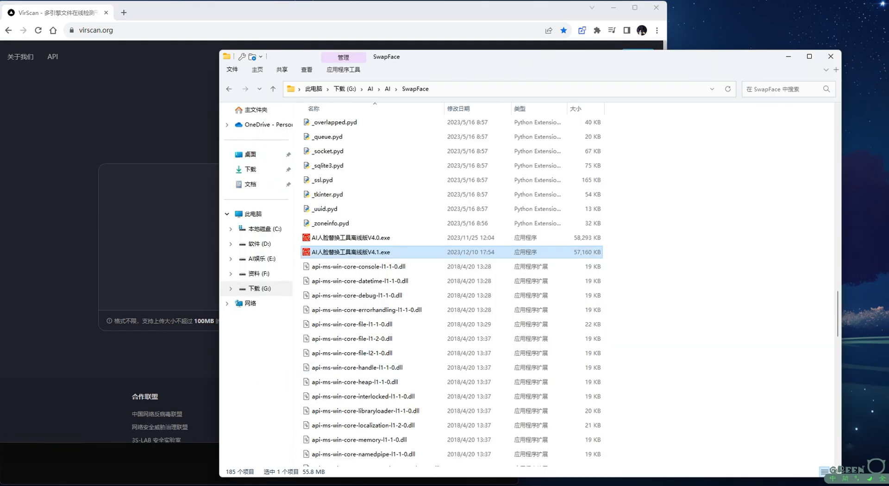
click(255, 481)
click(502, 199)
click(332, 252)
double_click(333, 252)
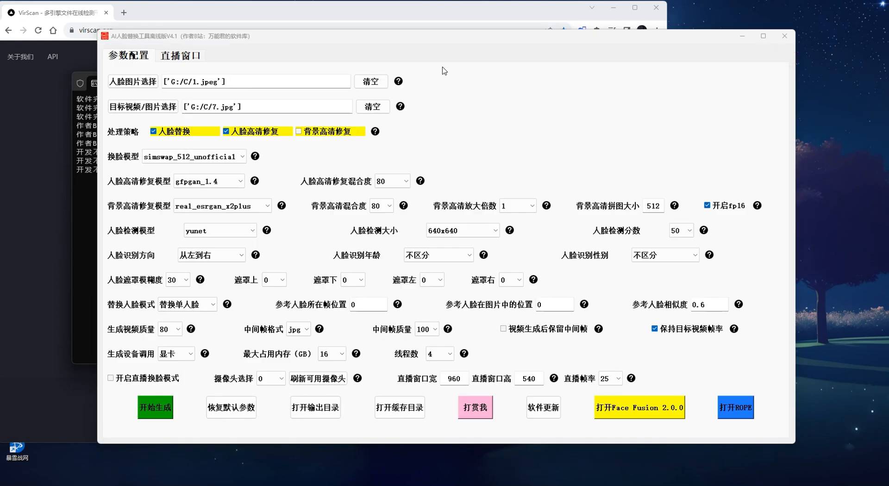
drag(464, 44, 534, 65)
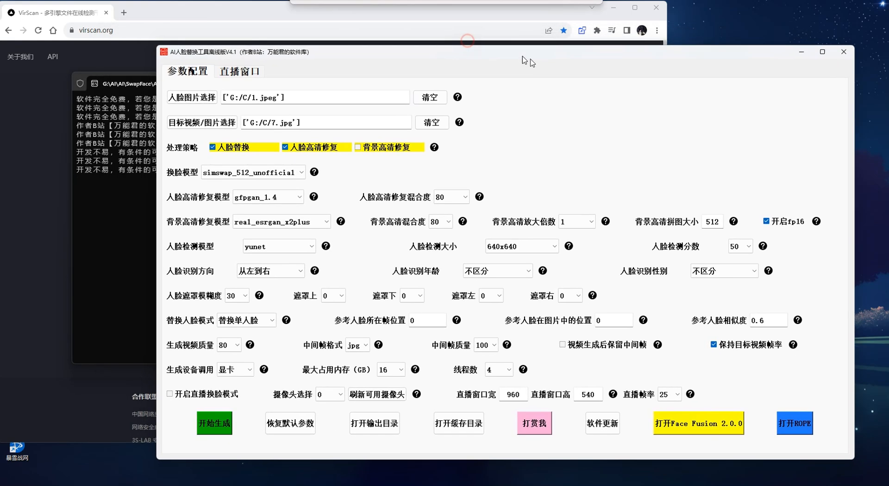
Open ROPE from the face-swap tool and maximize its window
click(799, 428)
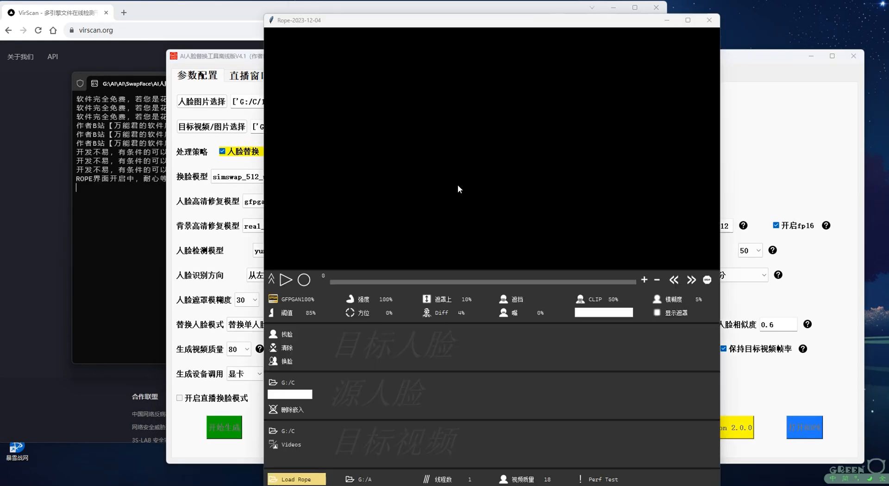
drag(409, 13, 379, 17)
double_click(378, 15)
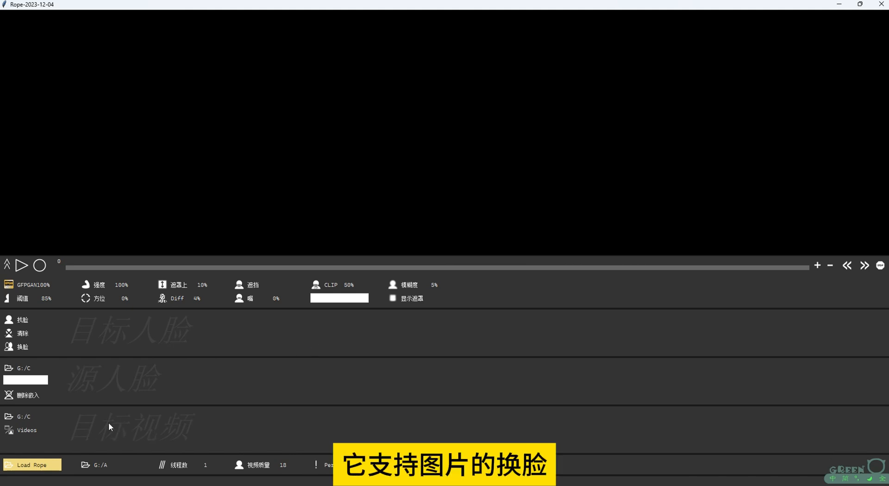
Load Rope in Images mode with G:/C as the source-face folder
click(26, 429)
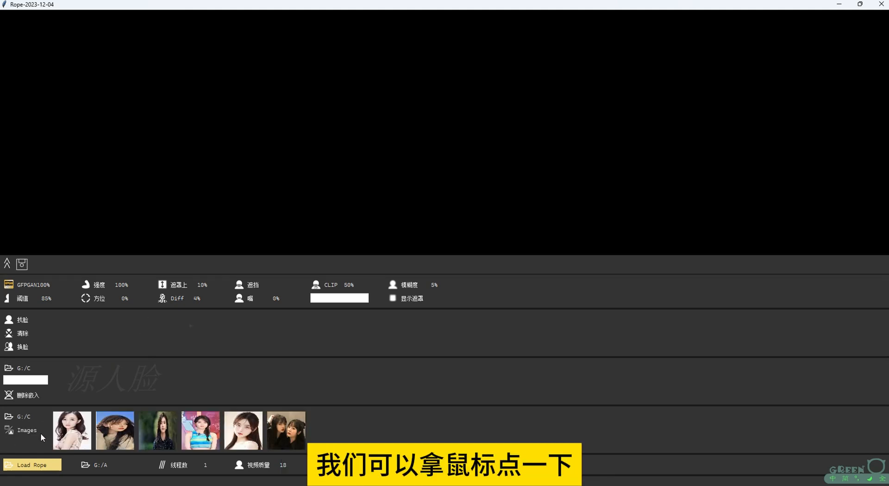
click(15, 370)
click(363, 245)
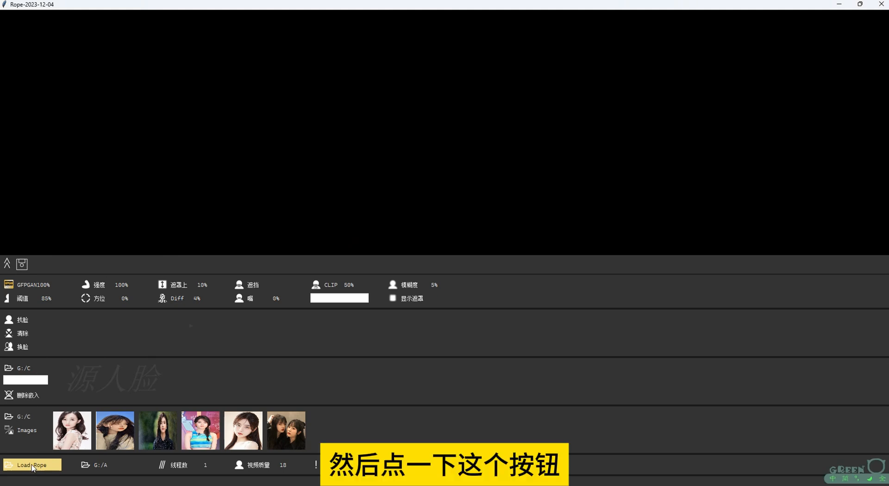
click(53, 466)
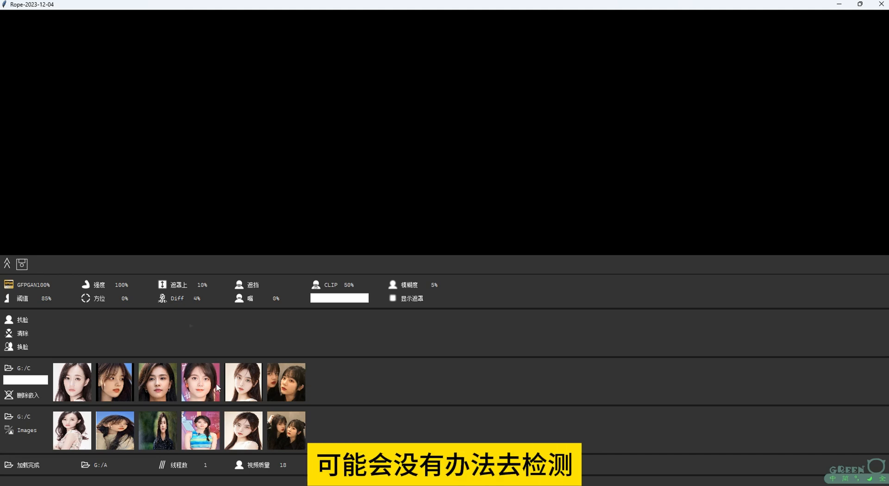
Detect the face in the striped-top target image and swap it with the first source face
click(208, 435)
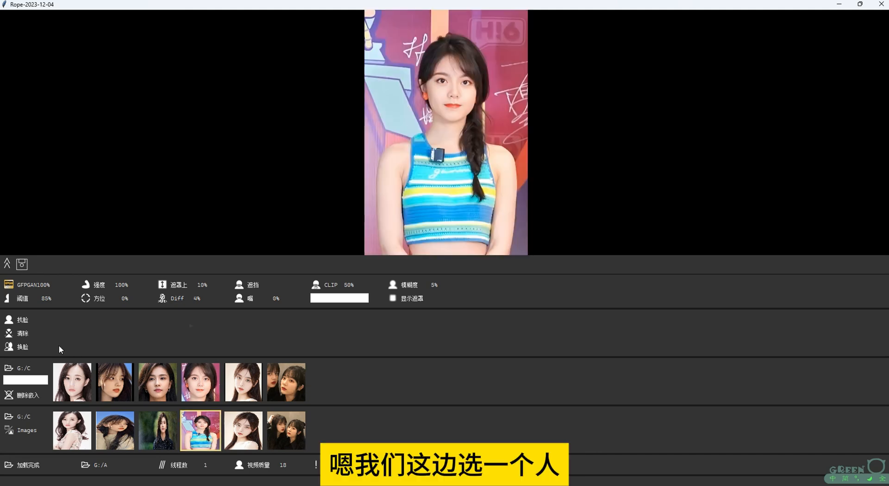
click(23, 322)
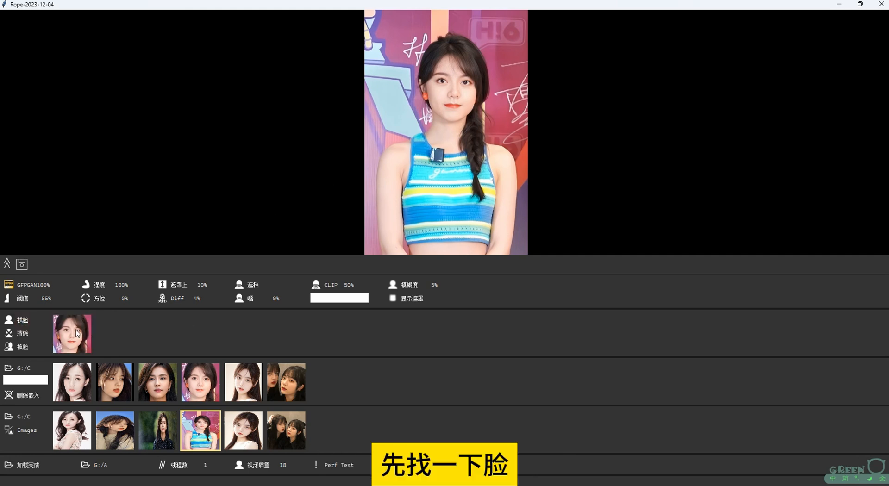
click(80, 327)
click(74, 383)
click(21, 346)
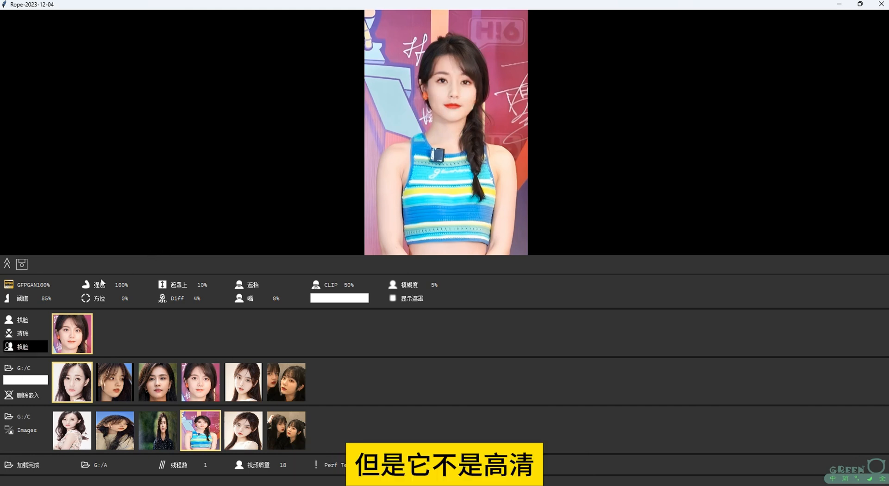
Enable face enhancement, switch it from GFPGAN to CF, and set the threshold (阈值) to 67%
click(29, 284)
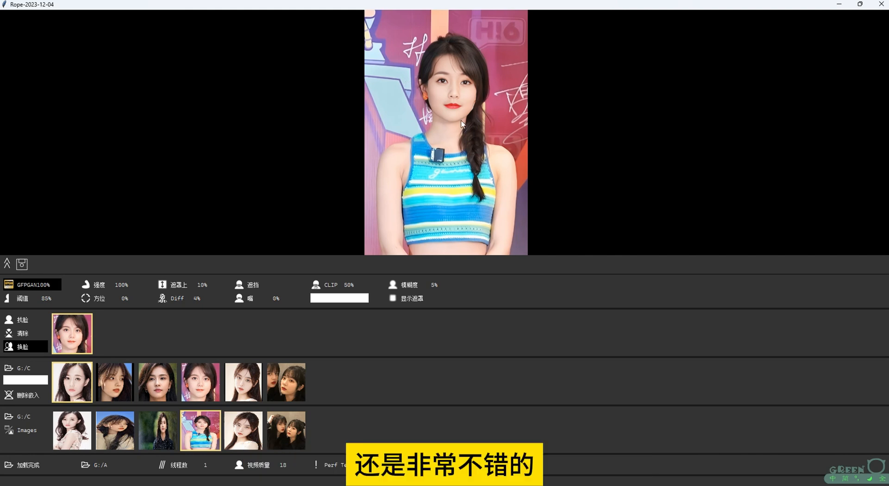
right_click(30, 285)
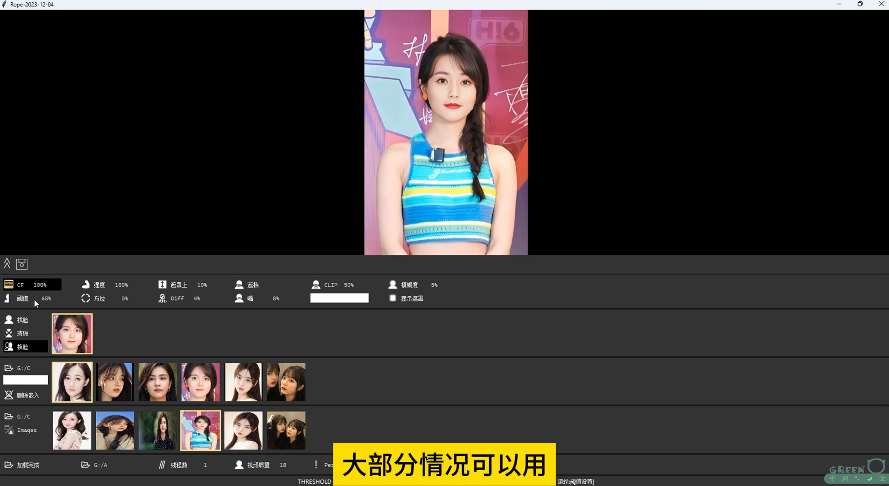
scroll(34, 299, down, 12)
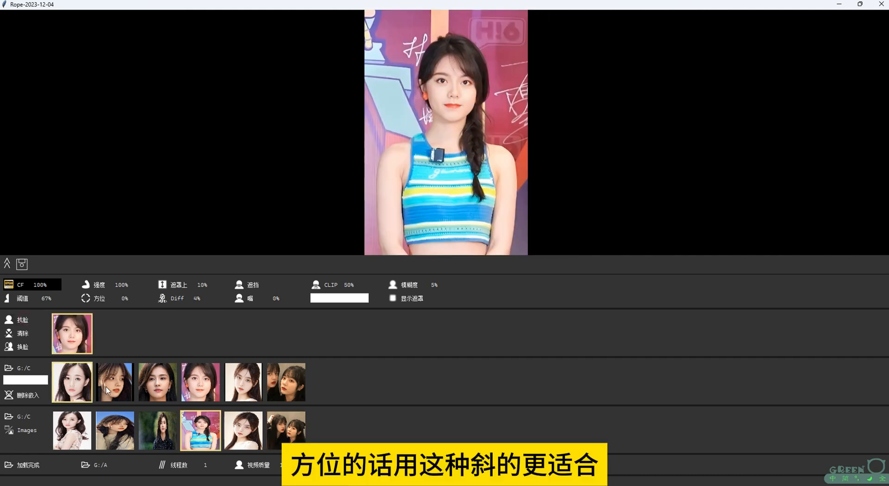
Load the tilted-face target image with the blue sky, detect its face, and swap it with the first source face
click(101, 387)
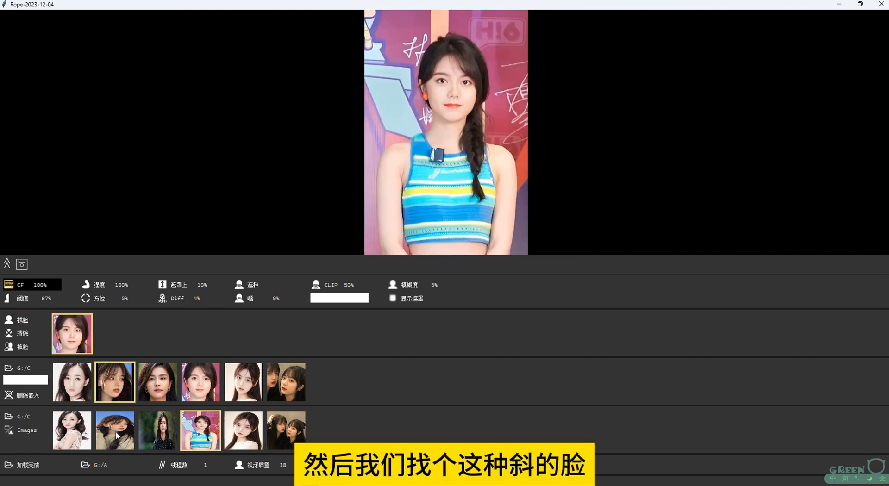
click(118, 435)
click(21, 320)
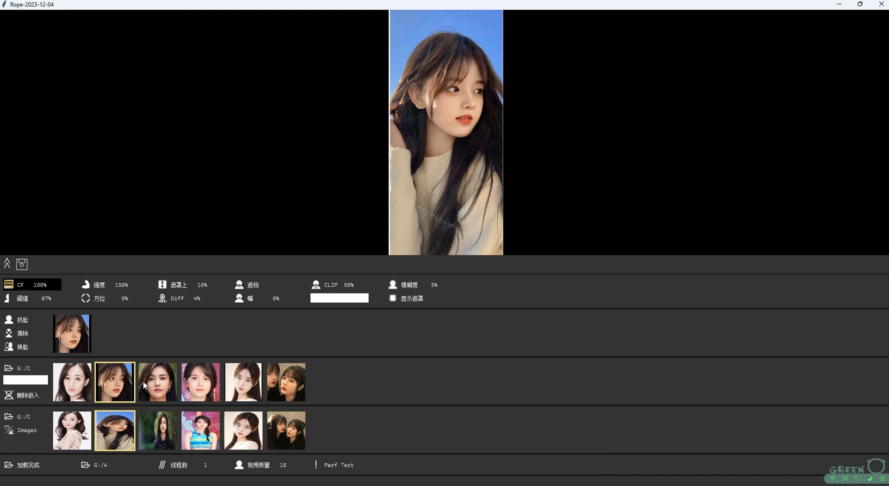
click(63, 337)
click(23, 345)
click(72, 382)
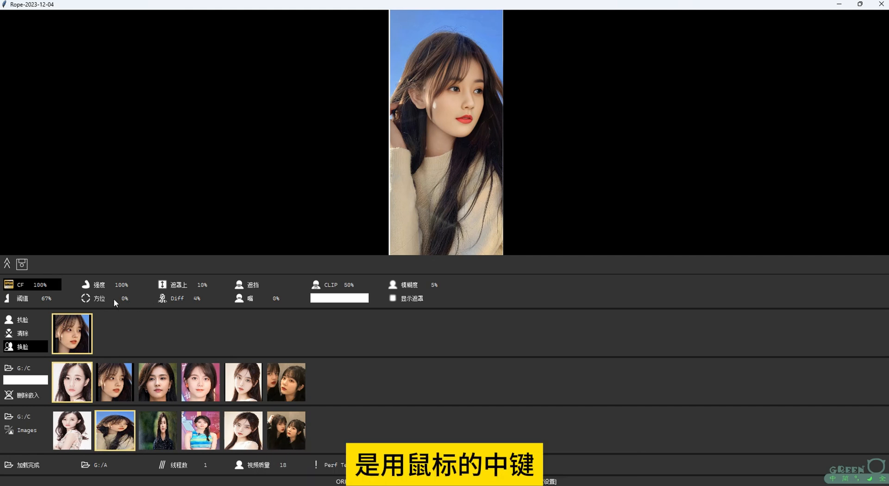
Try the face orientation (方位) at 90% and reset it to 0%, and switch the occlusion mask (遮挡) on and off
scroll(113, 298, up, 2)
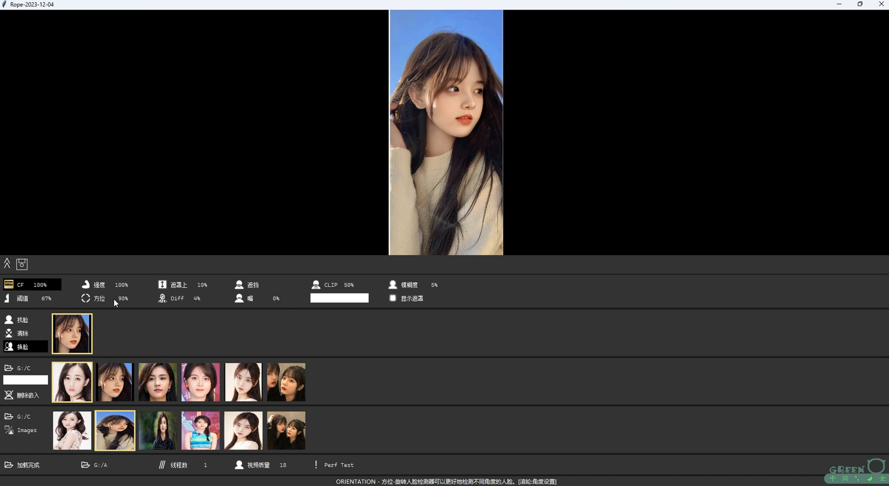
scroll(114, 300, up, 1)
scroll(114, 300, down, 1)
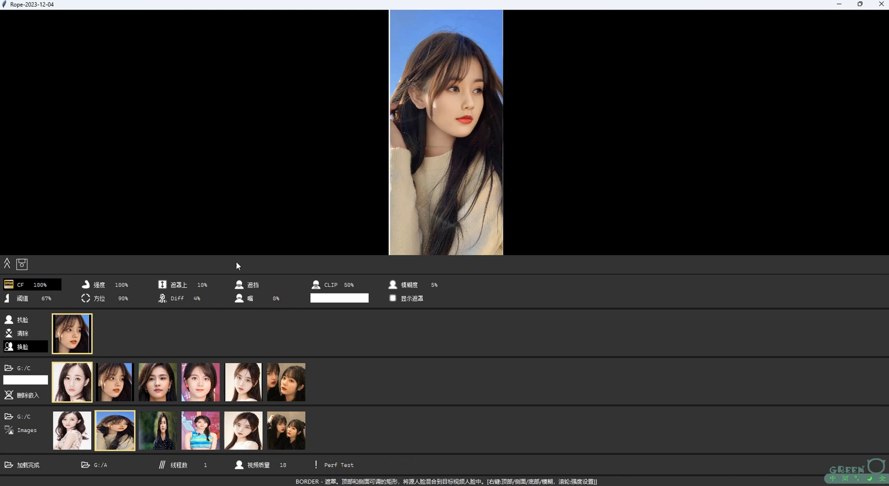
scroll(121, 298, up, 1)
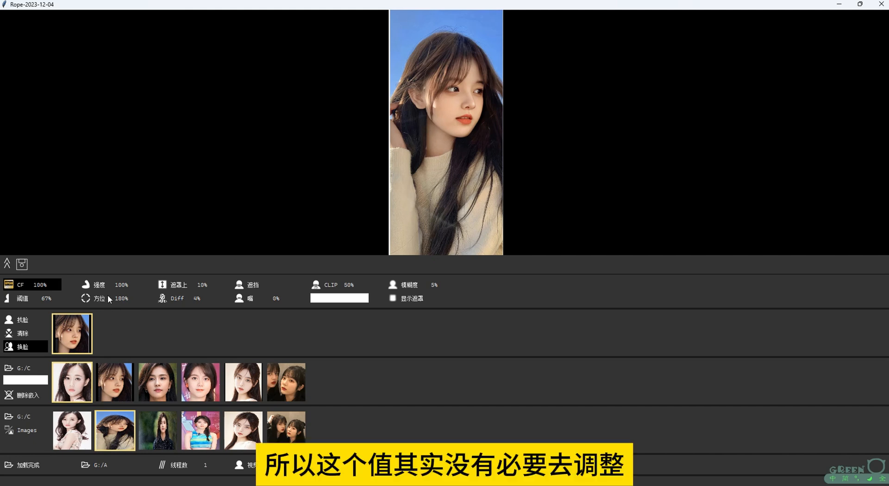
scroll(112, 296, down, 1)
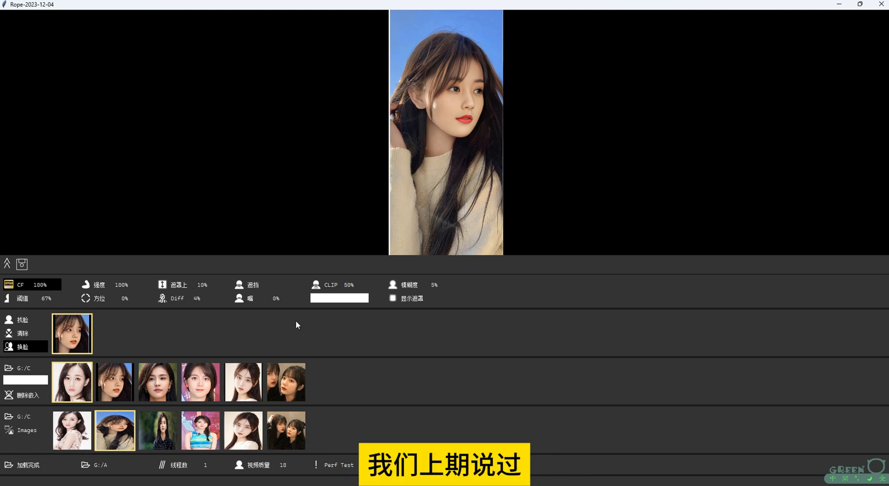
click(253, 286)
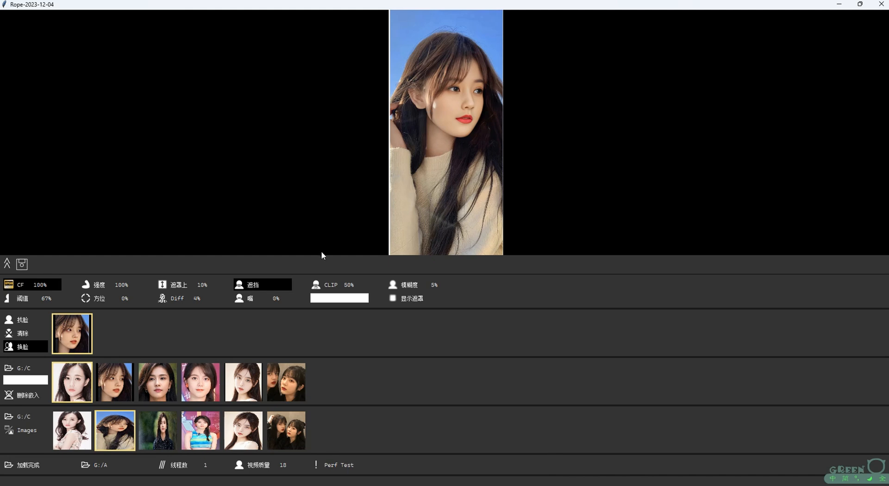
click(266, 283)
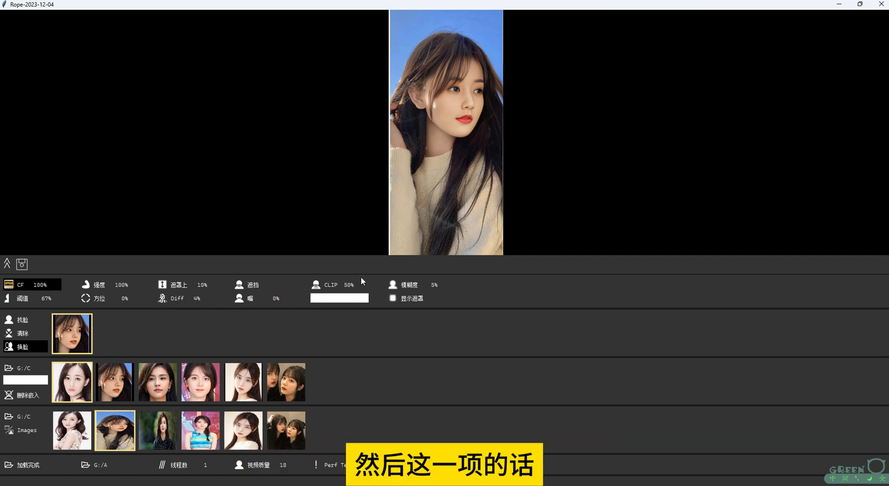
Enter "apple, cup" as the CLIP mask text and select the whole entry
click(324, 299)
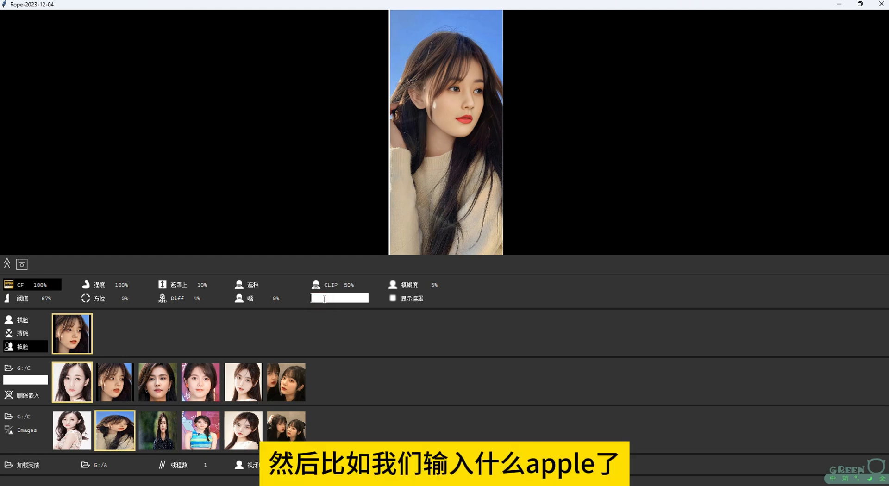
text(apple)
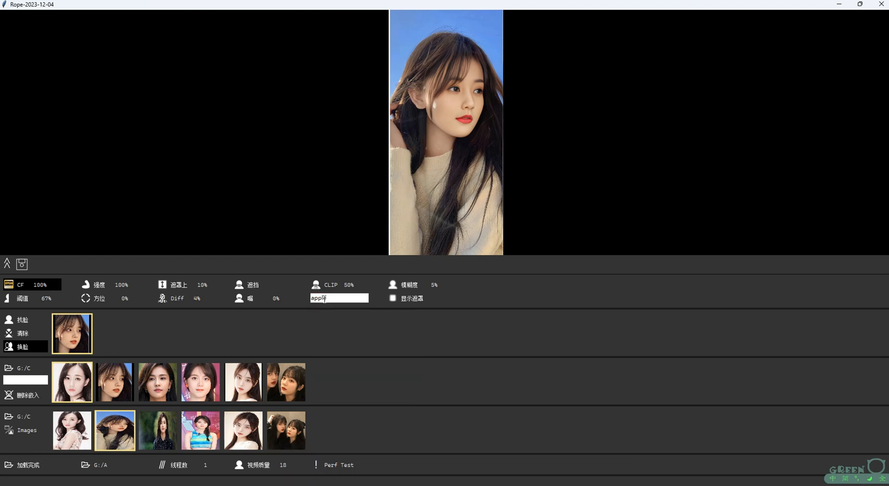
text(, cup)
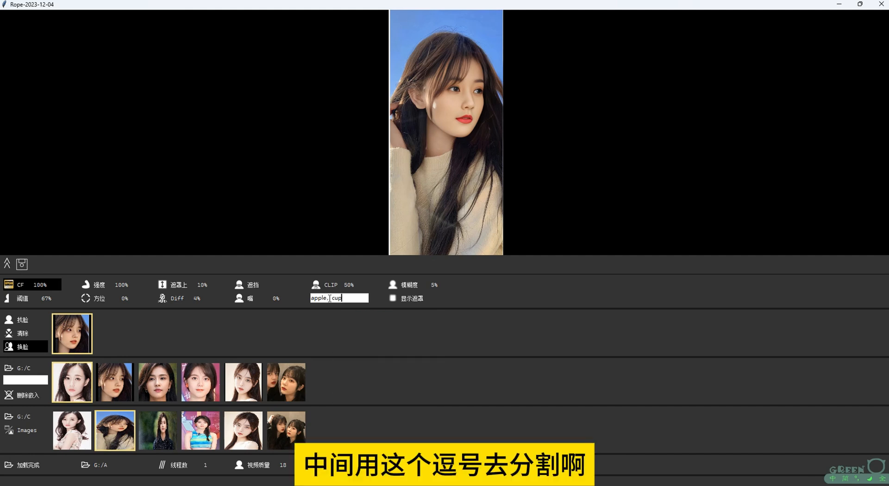
double_click(329, 298)
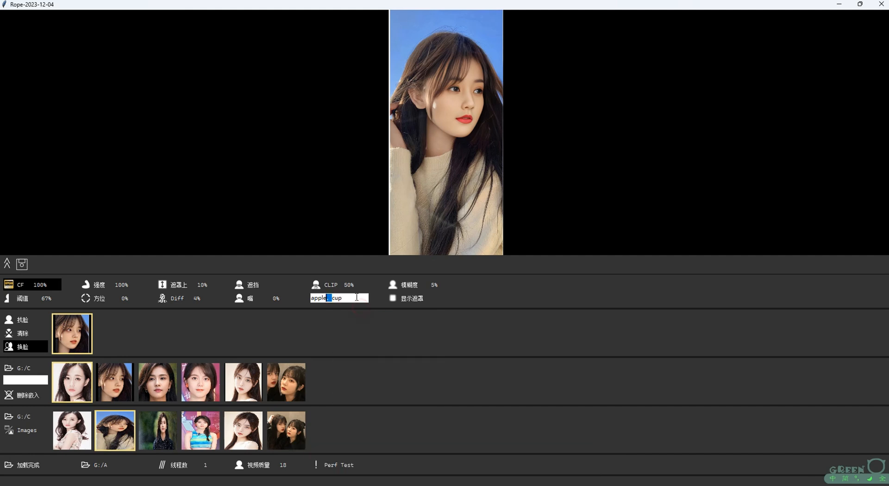
drag(355, 298, 311, 298)
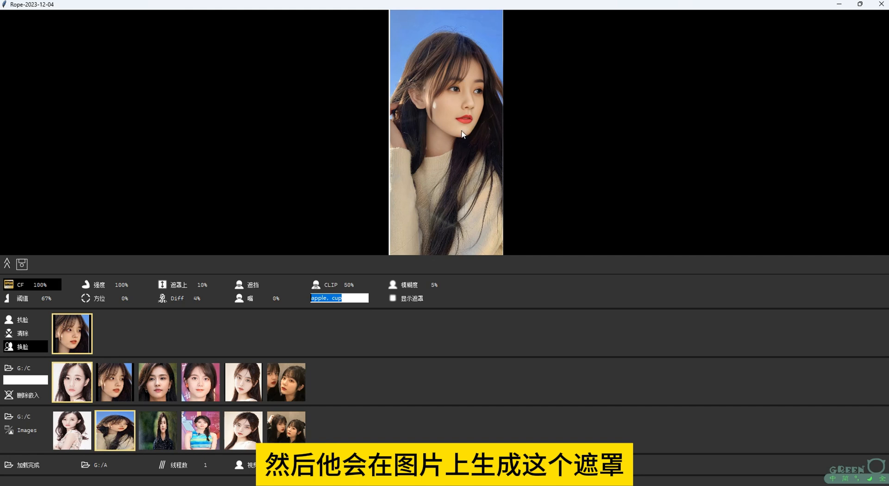
Enable the mask display (显示遮罩) and clear the CLIP mask text
click(410, 300)
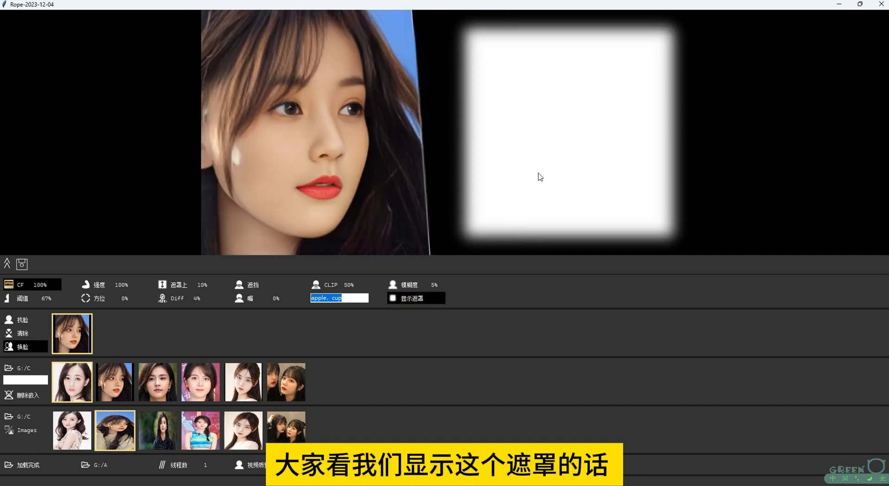
click(352, 299)
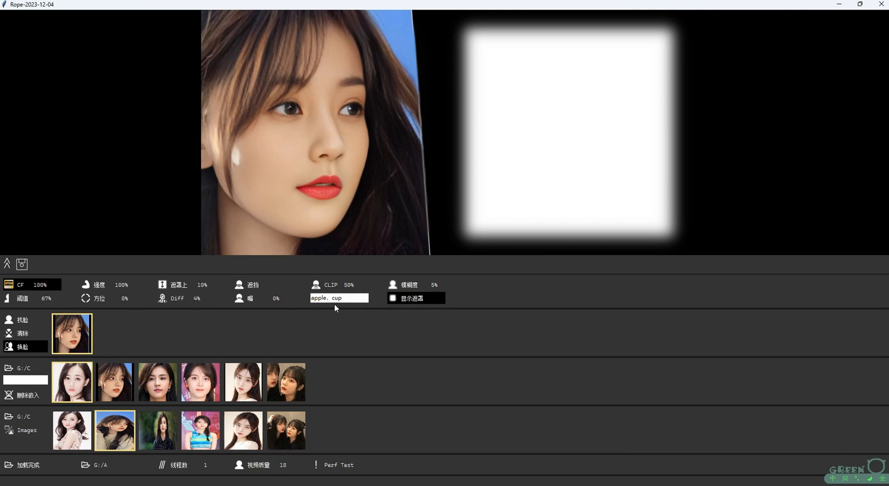
key(ctrl+a)
key(BackSpace)
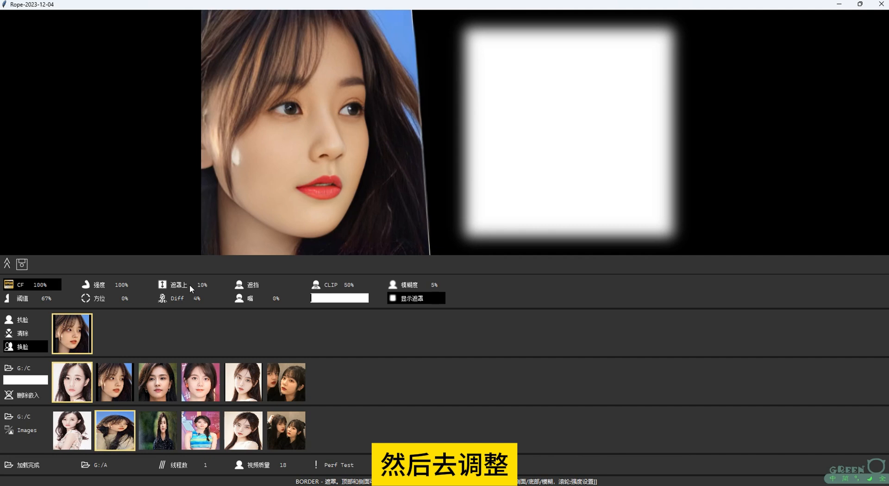
Try the top mask border (遮罩上) between 52% and 19%, and compare the result with occlusion (遮挡) on and off
scroll(190, 284, up, 5)
scroll(190, 284, up, 20)
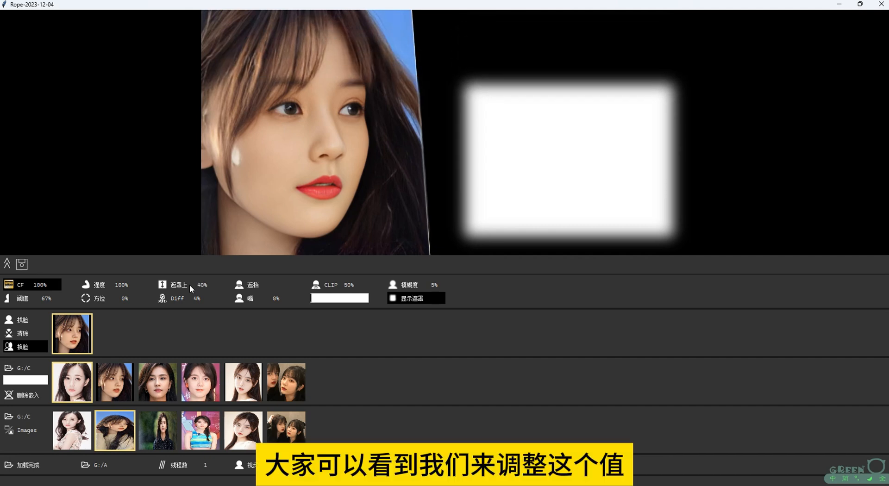
scroll(189, 284, up, 12)
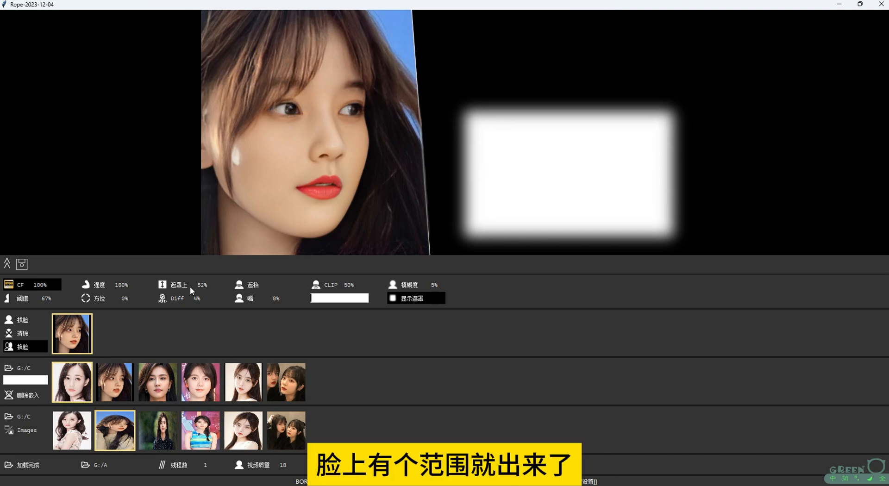
scroll(190, 287, down, 11)
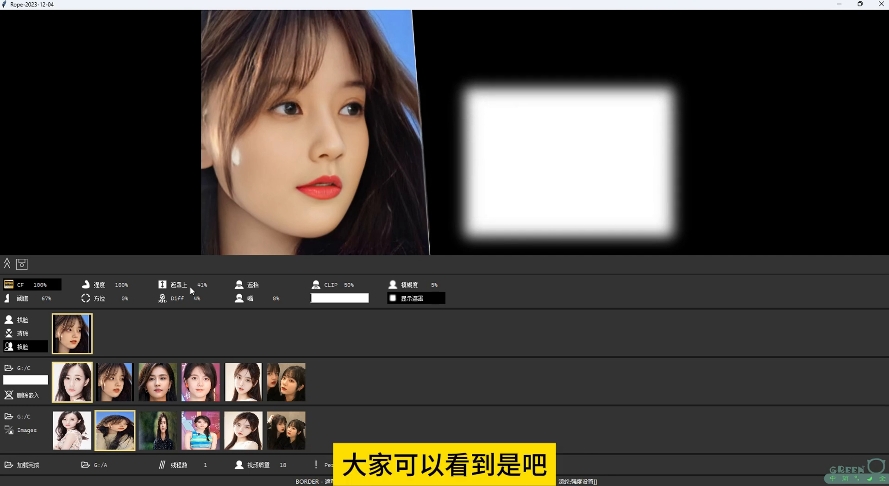
scroll(190, 289, down, 3)
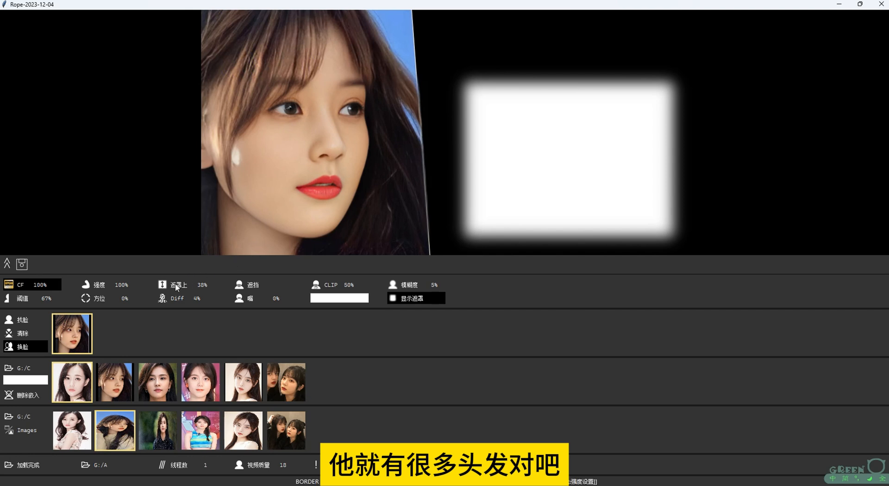
scroll(175, 285, up, 5)
scroll(176, 285, down, 14)
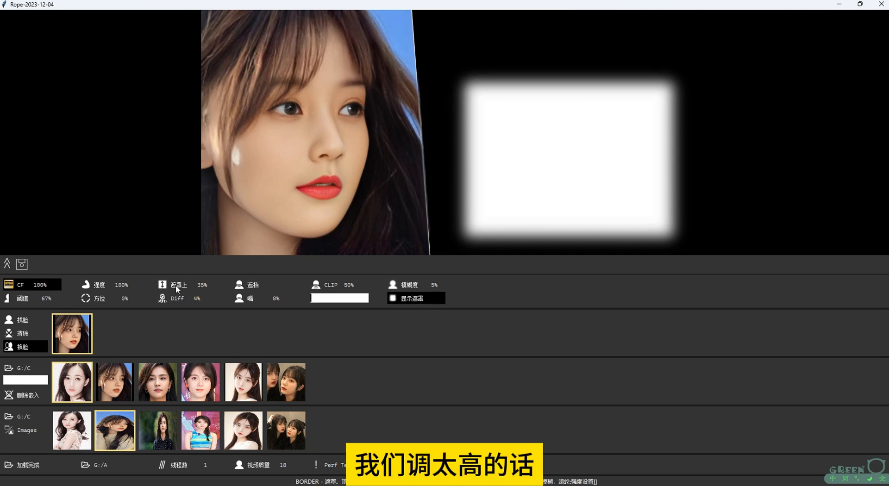
scroll(176, 285, down, 2)
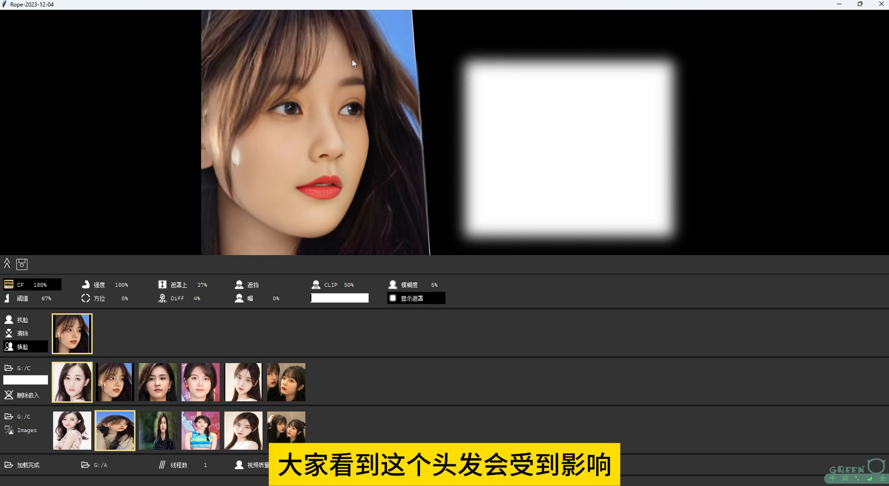
scroll(182, 287, down, 1)
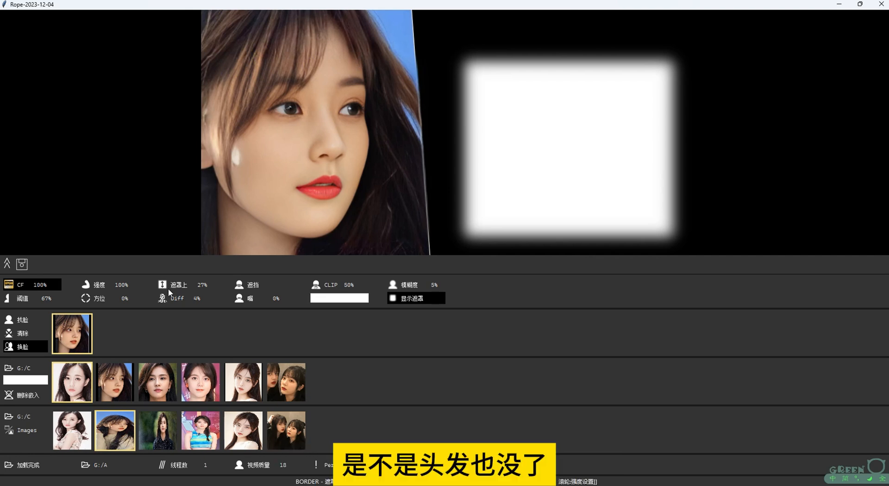
scroll(183, 286, down, 7)
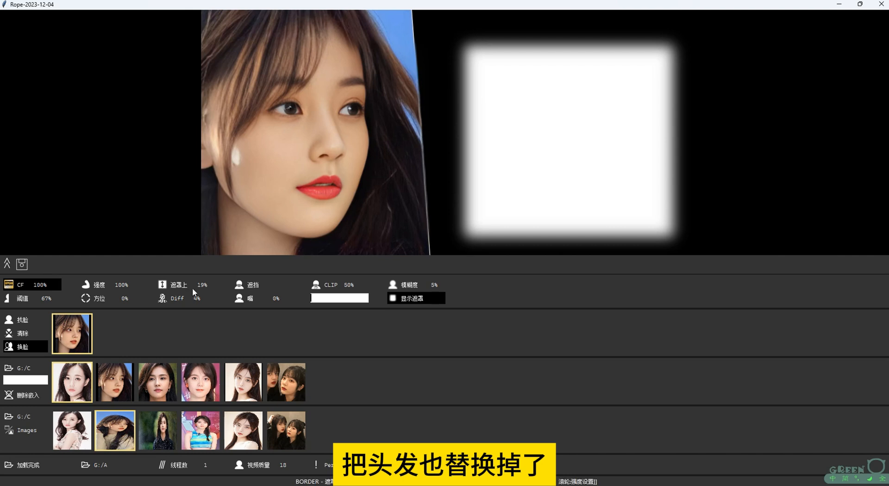
click(276, 284)
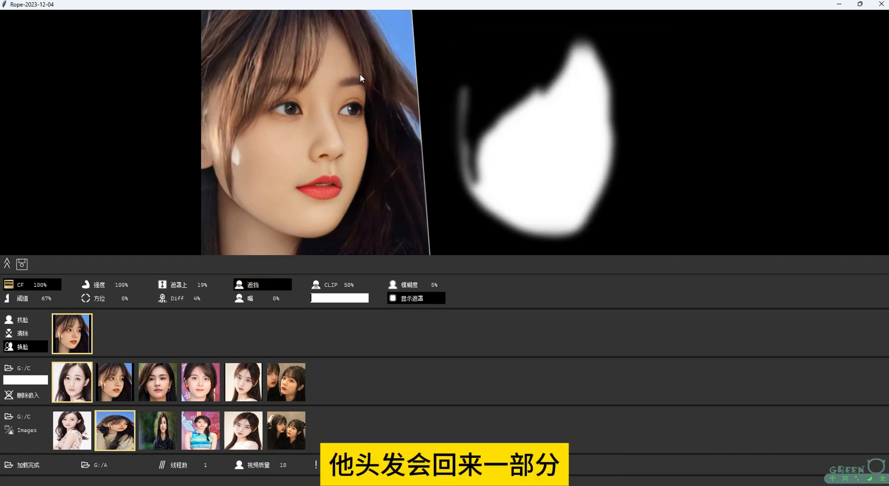
click(260, 287)
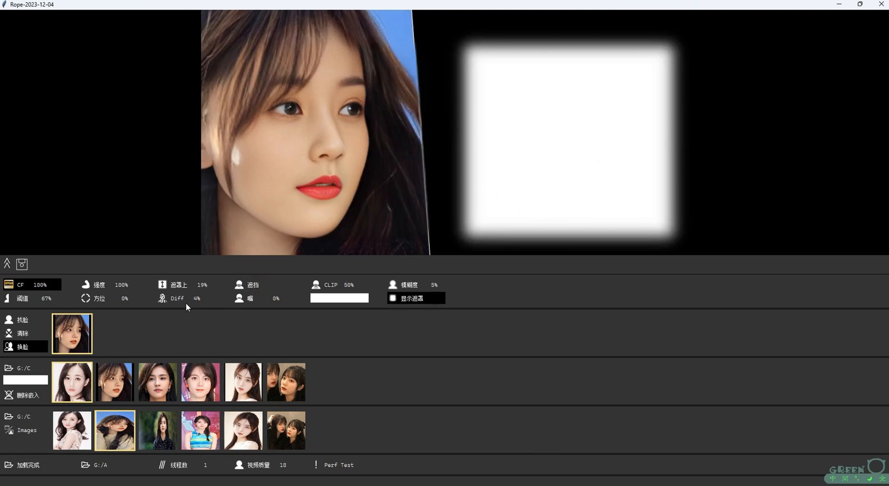
Set the top mask border (遮罩上) to 37% so the mask excludes the hair
scroll(184, 289, down, 4)
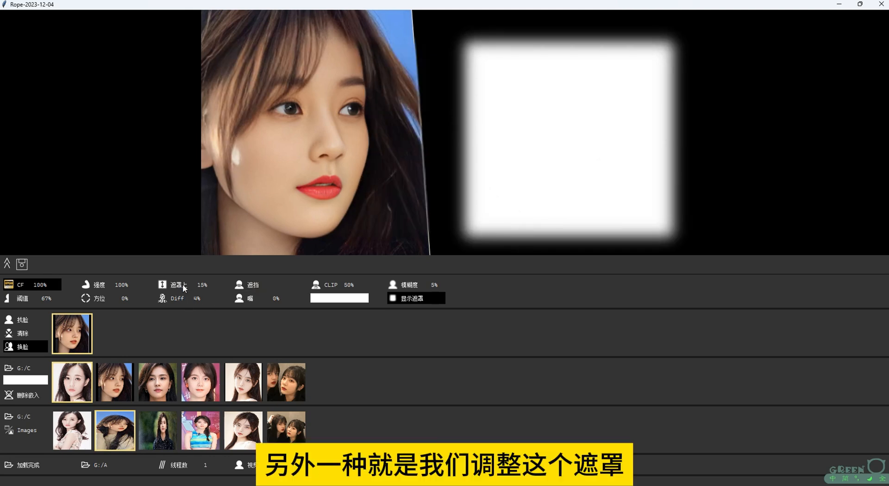
scroll(183, 288, up, 7)
scroll(183, 289, up, 5)
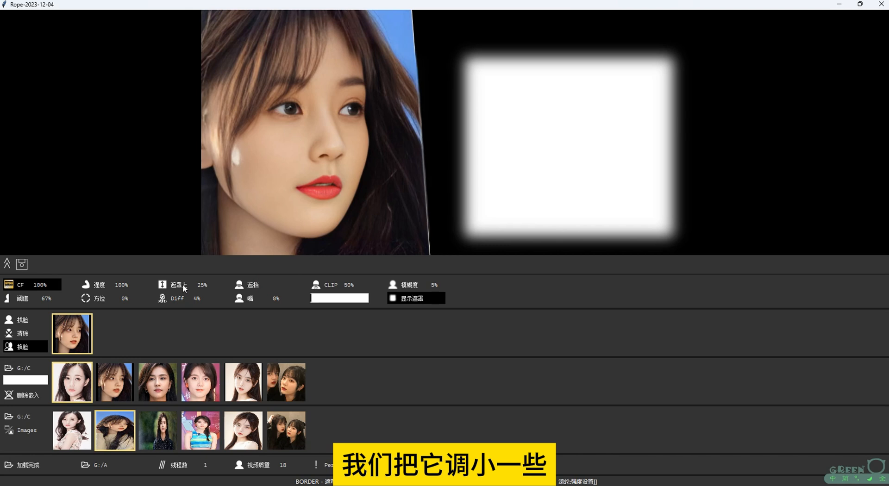
scroll(184, 288, up, 6)
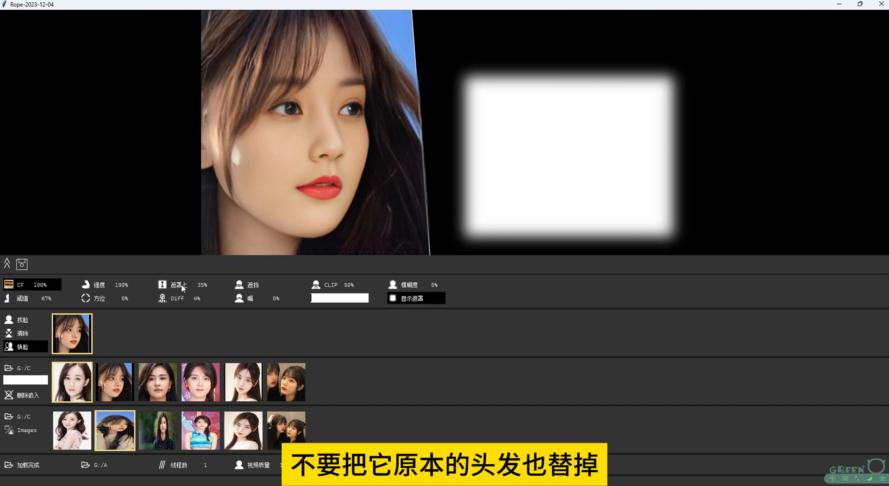
scroll(182, 284, up, 2)
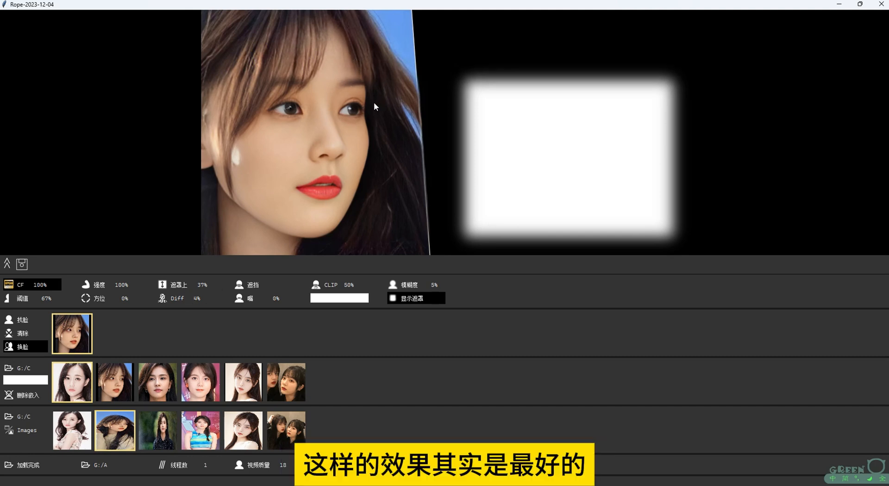
Cycle the mask border setting through its edges and leave it on the bottom edge (遮罩底)
right_click(176, 285)
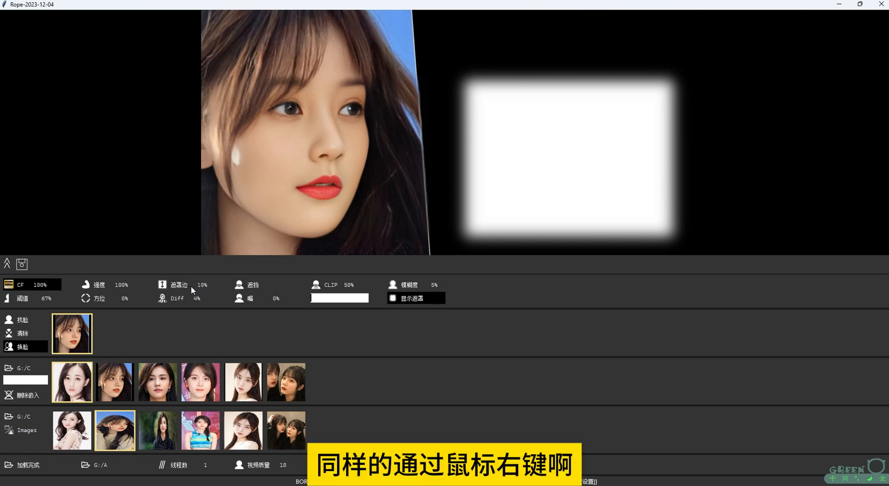
right_click(182, 285)
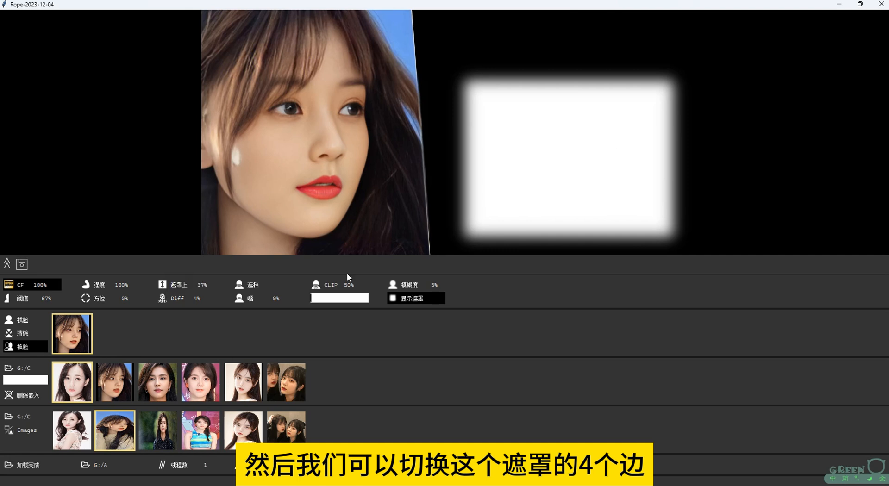
right_click(180, 285)
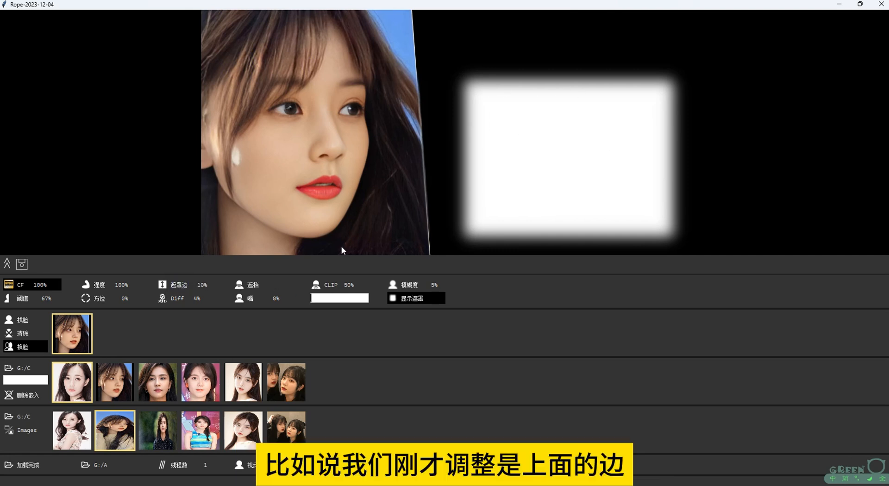
right_click(181, 285)
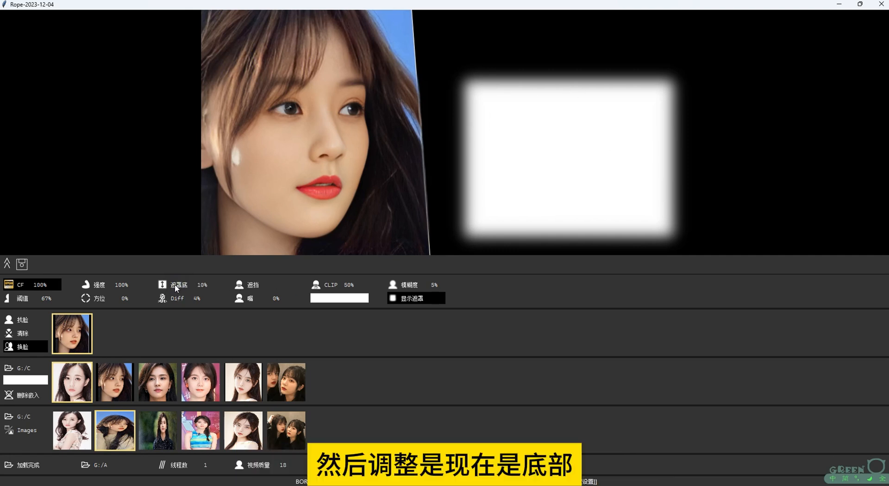
Try the bottom mask border (遮罩底) at 21% and settle it at 17%
scroll(185, 288, up, 13)
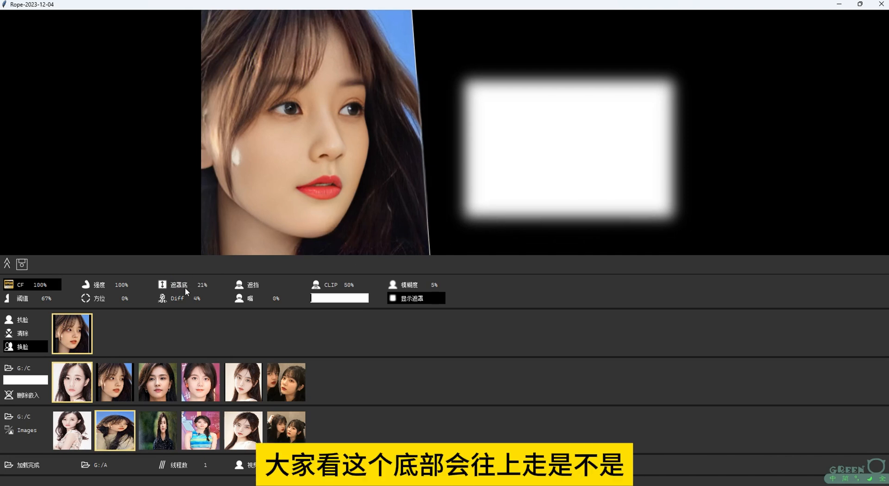
scroll(185, 288, down, 7)
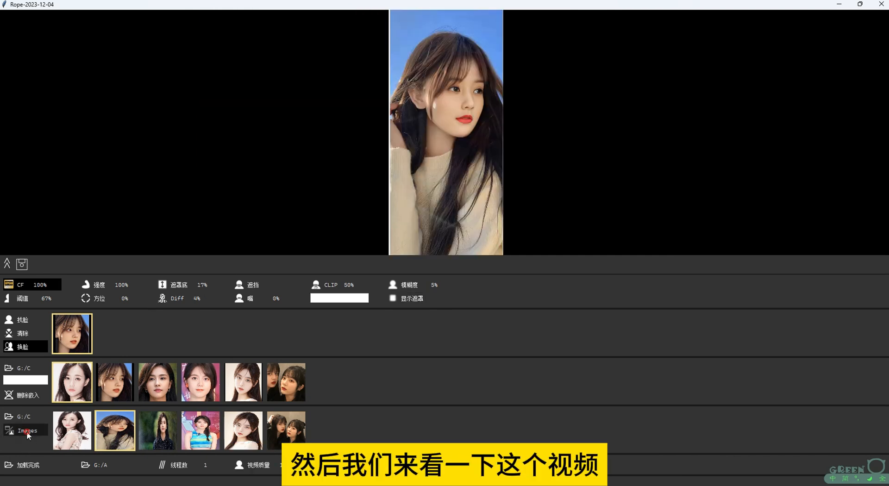
Switch the target media from Images to Videos and choose G:/D as the target videos folder
click(26, 432)
click(22, 416)
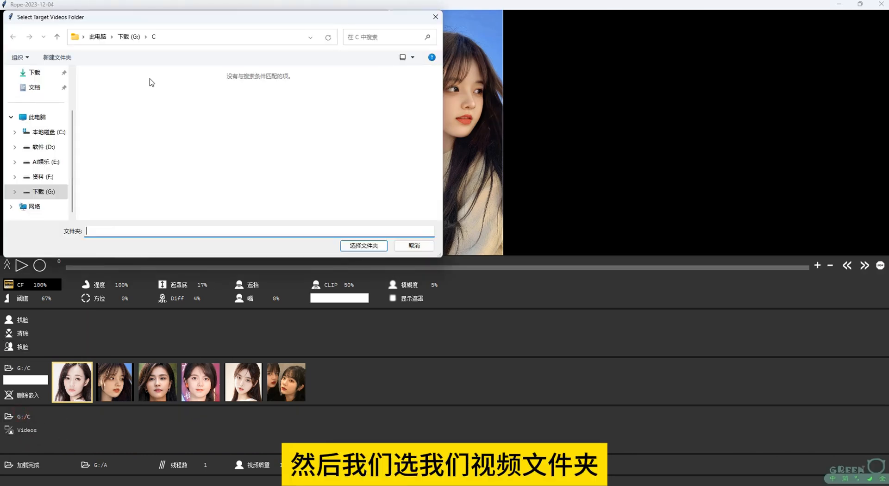
click(128, 37)
double_click(357, 100)
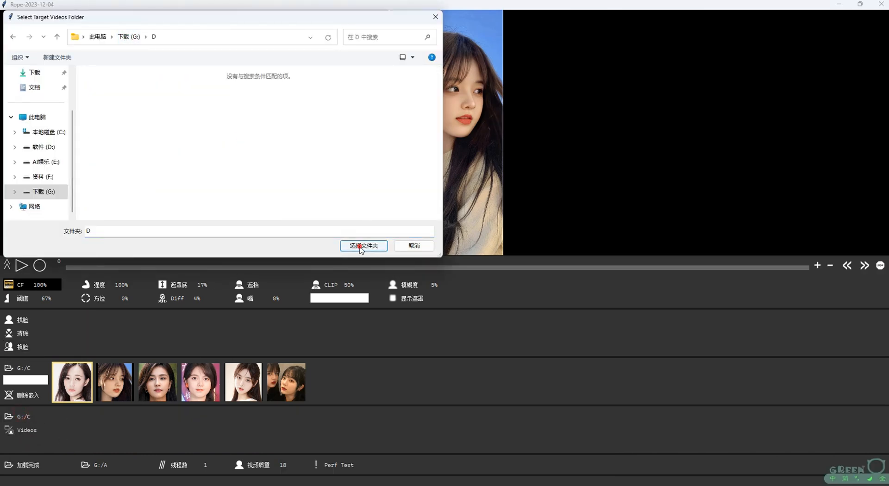
click(362, 247)
Load the first target video, find its face (找脸), and enable face swapping (换脸) with the first source face
click(82, 437)
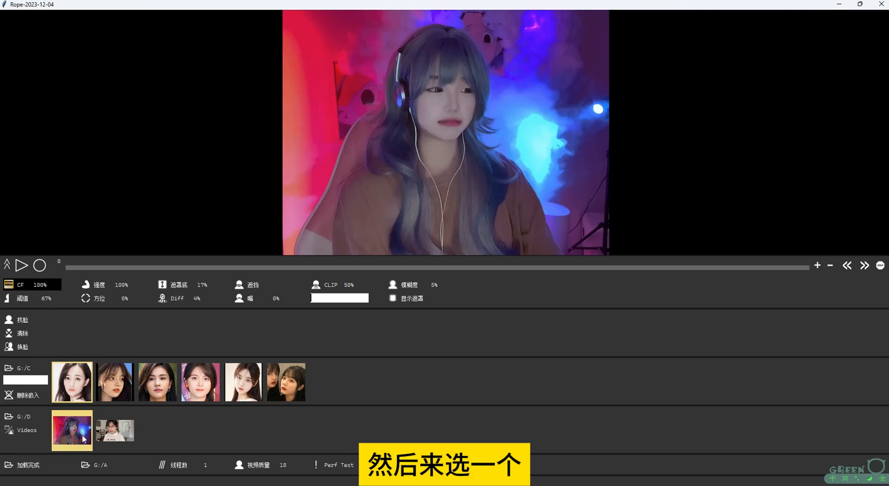
click(41, 324)
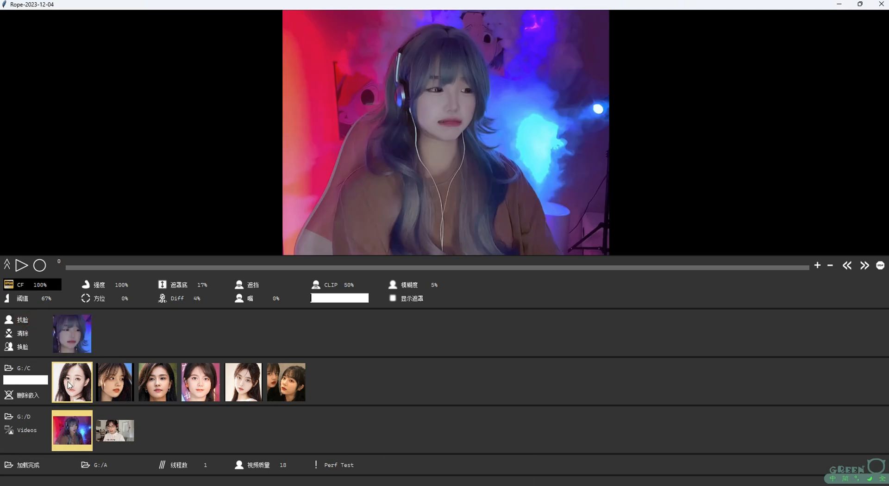
click(26, 348)
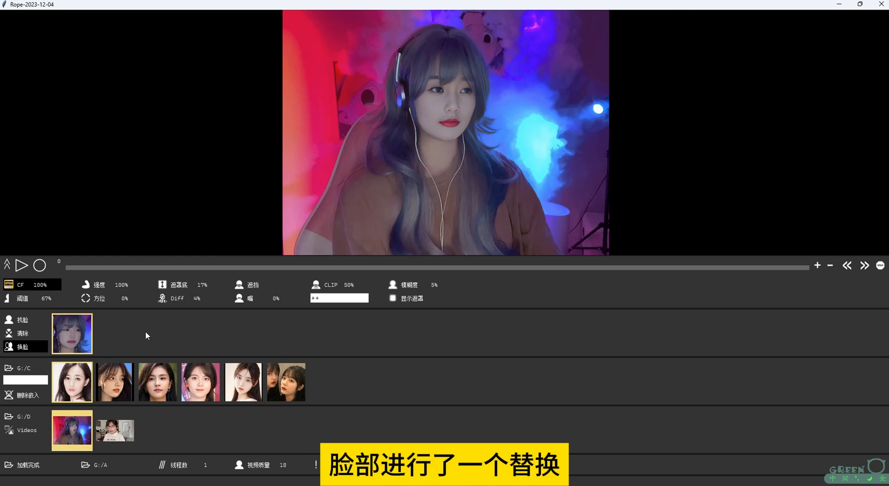
Record the face-swapped video from frame 0 to frame 135, and move the playhead to frame 156
click(96, 269)
drag(95, 267, 48, 270)
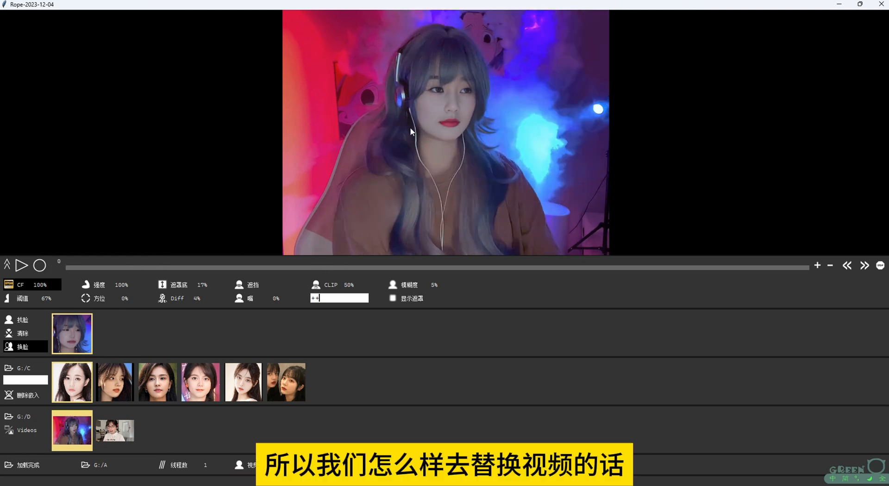
click(22, 266)
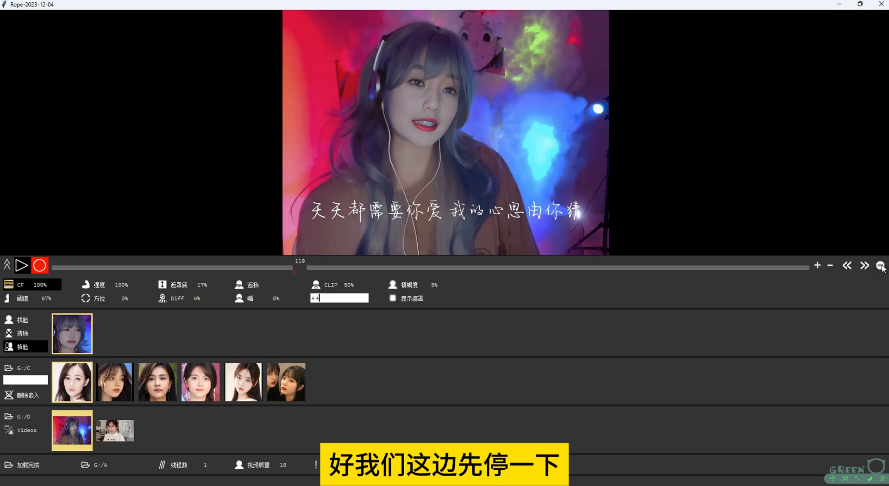
click(30, 267)
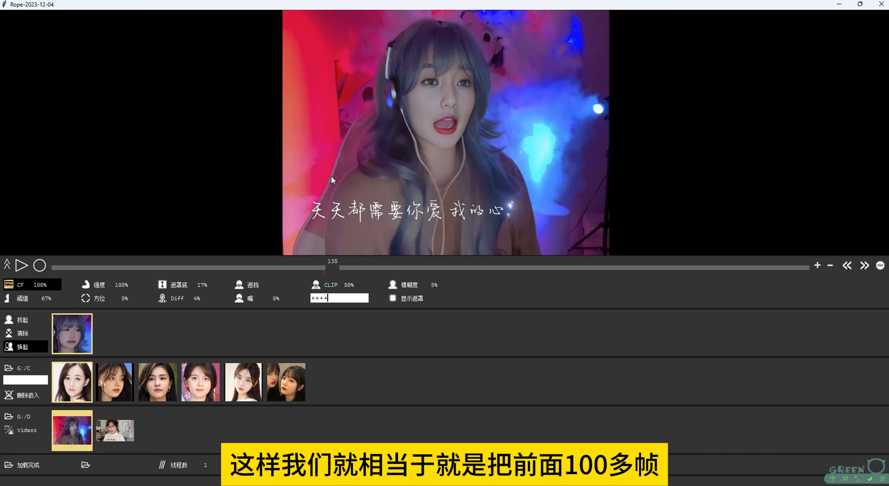
drag(334, 267, 376, 271)
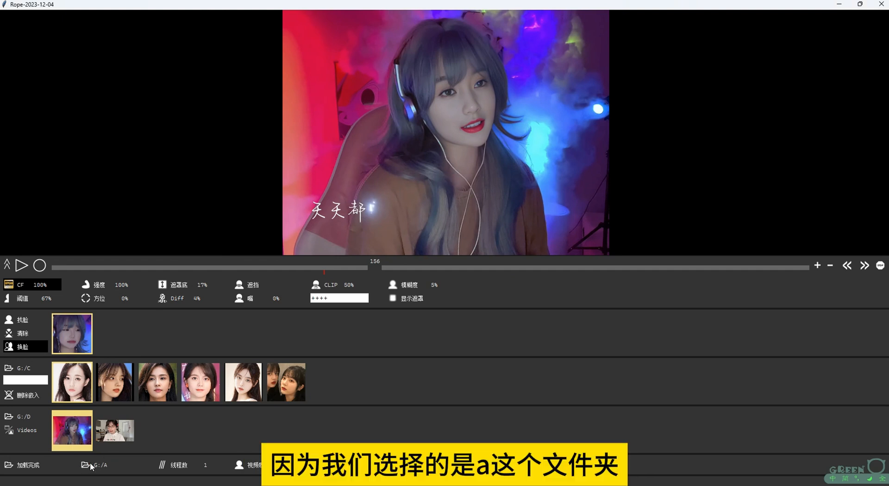
Switch to File Explorer's output folder G:/A and play the recorded 1_1702284571.mp4 to check the face swap, closing the player when done
mouse_move(196, 484)
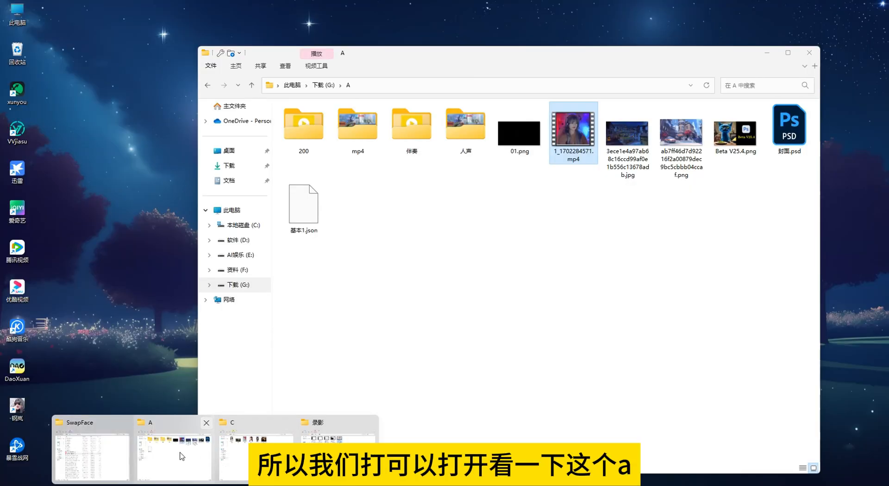
click(180, 452)
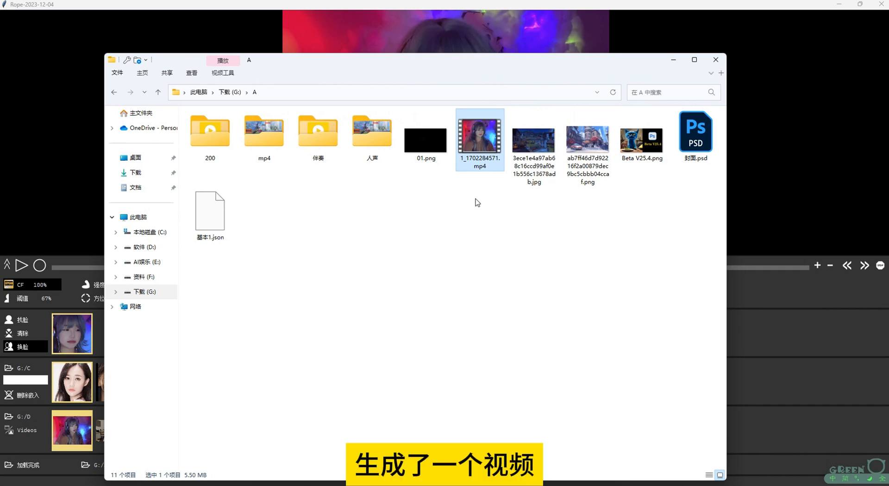
double_click(479, 137)
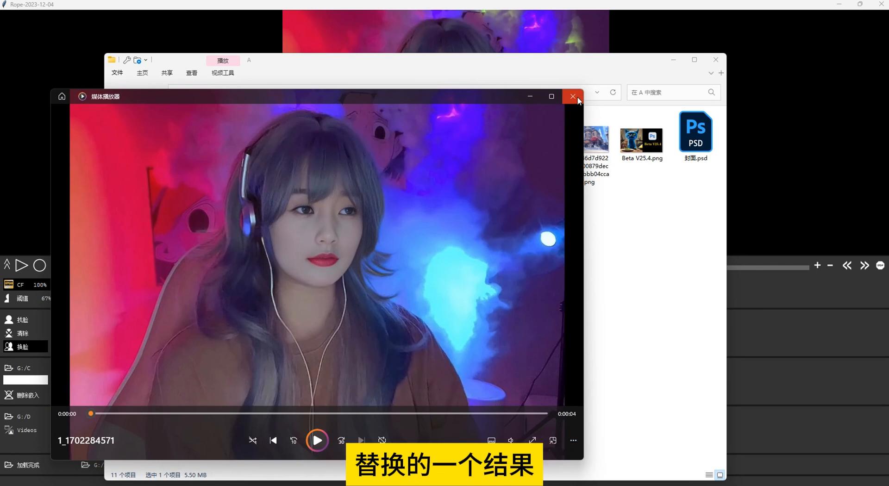
click(572, 96)
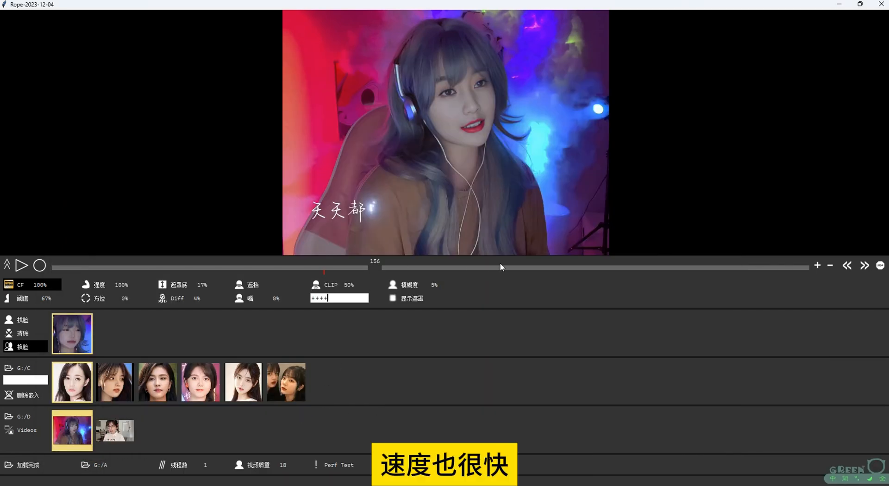
Select the stray "++++" text in the CLIP mask field
drag(335, 299, 292, 309)
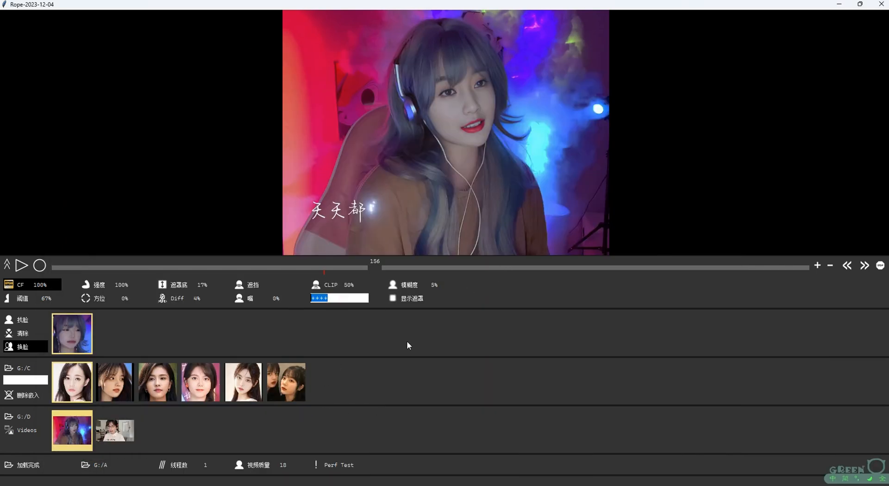